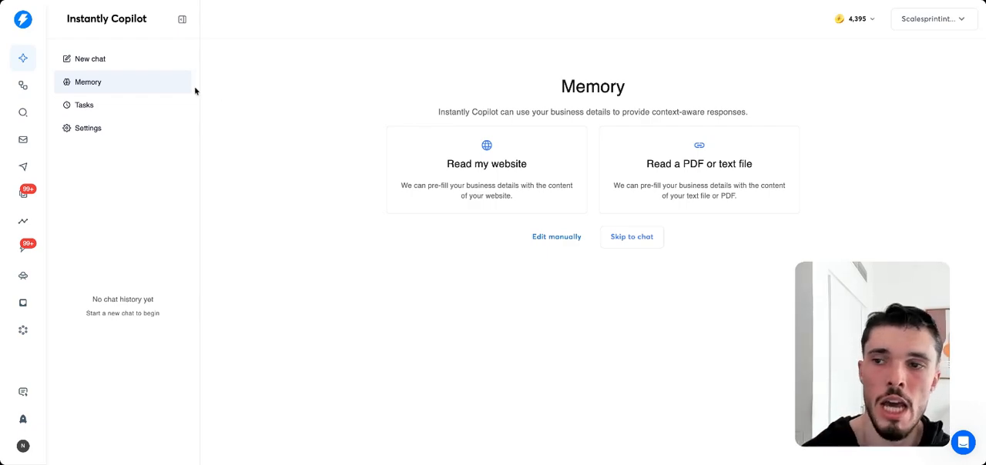
Review the Copilot Memory page and its options for supplying business details.
click(25, 61)
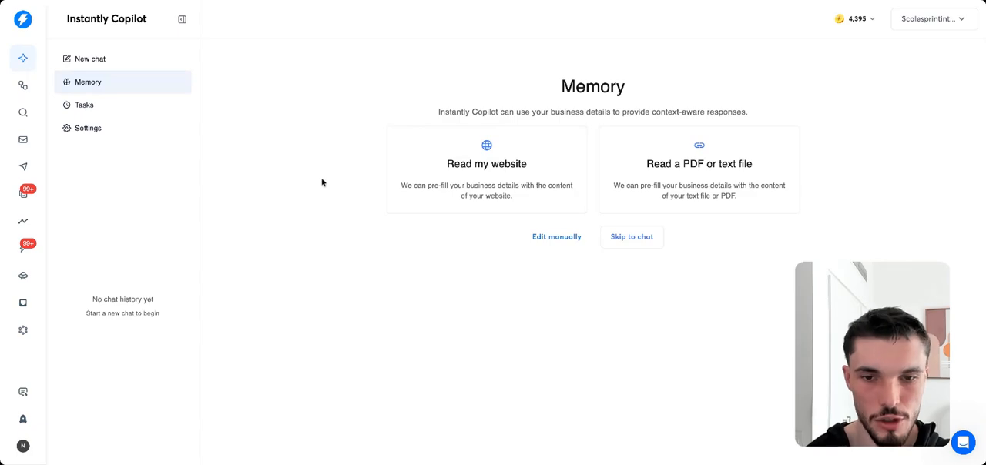
drag(536, 89, 634, 86)
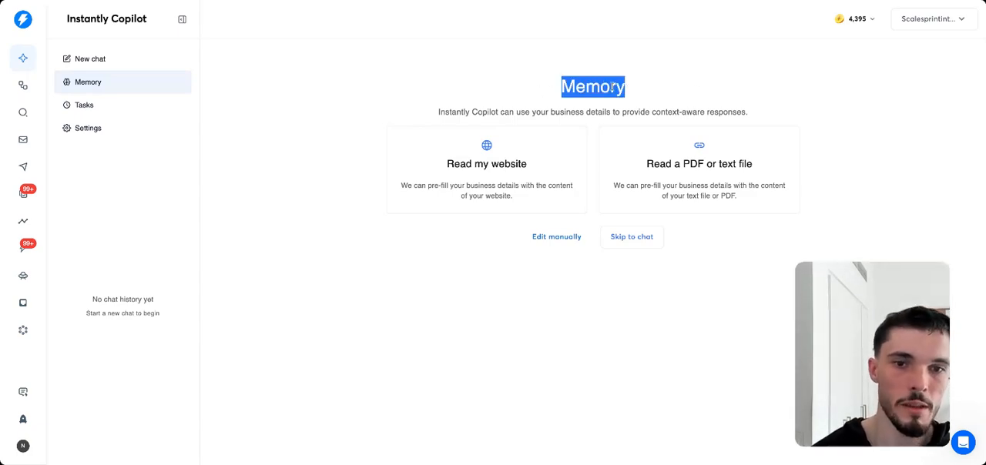
click(612, 87)
drag(569, 93, 637, 108)
click(617, 108)
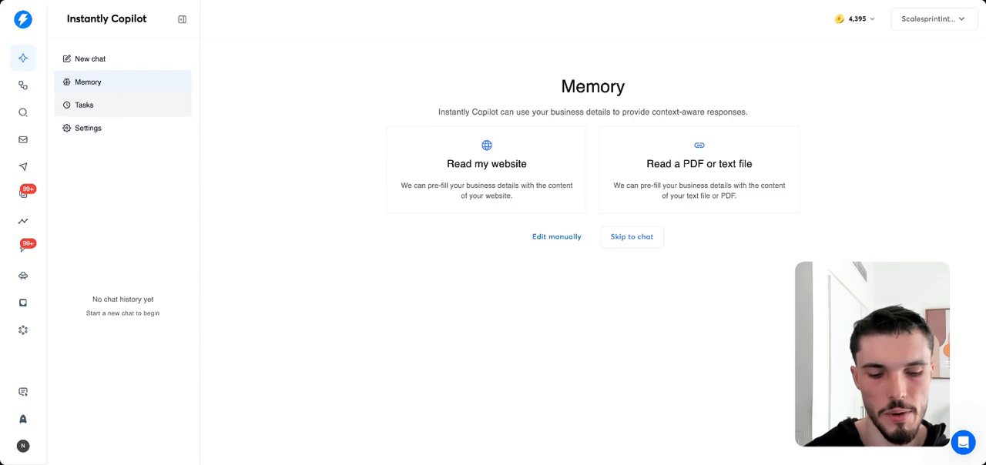
Create a new automation and reposition its trigger and action placeholders on the canvas.
click(22, 86)
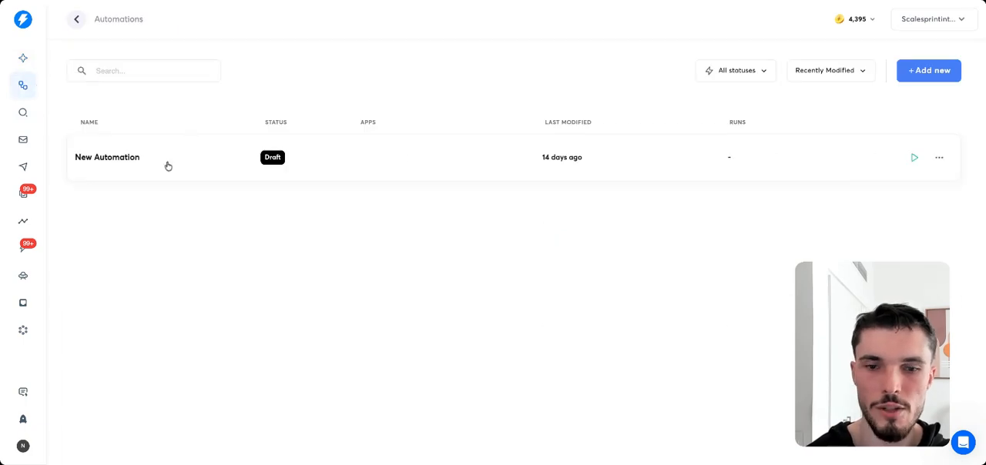
click(927, 70)
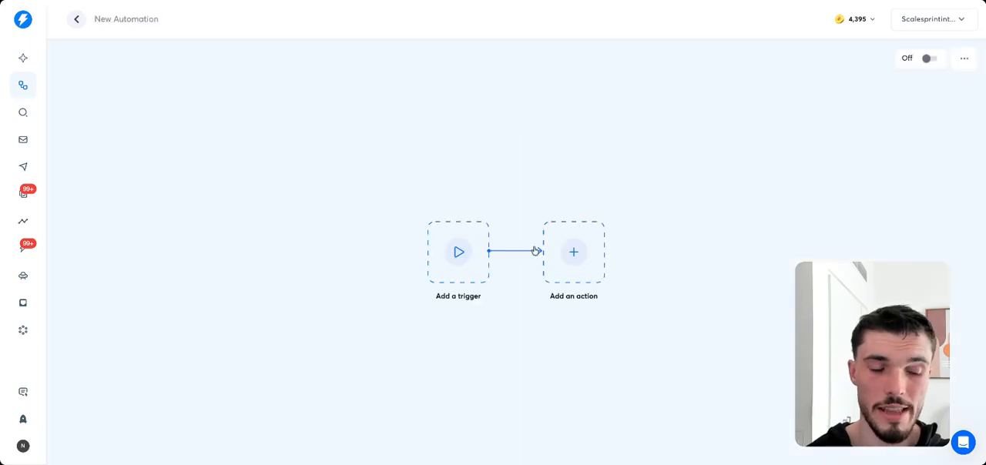
drag(535, 251, 533, 179)
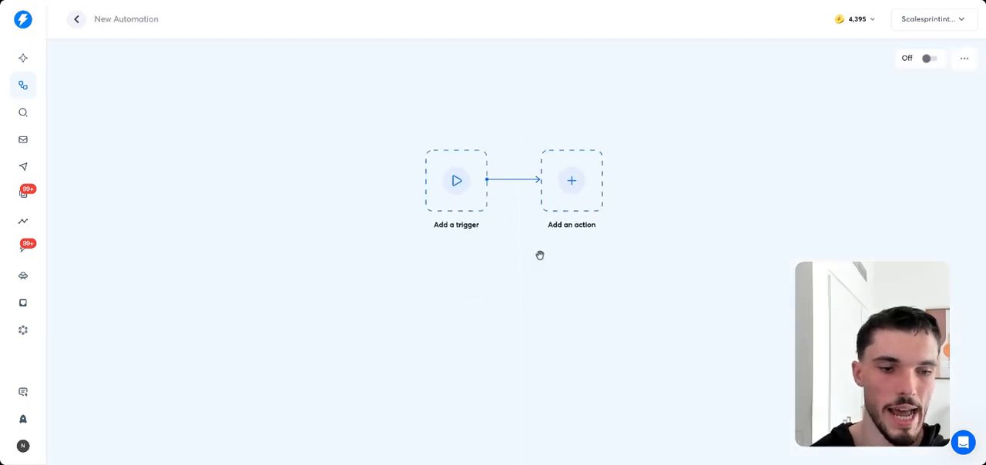
drag(539, 255, 565, 241)
Look through the trigger apps and built-in tools offered for the new automation without choosing one.
click(495, 171)
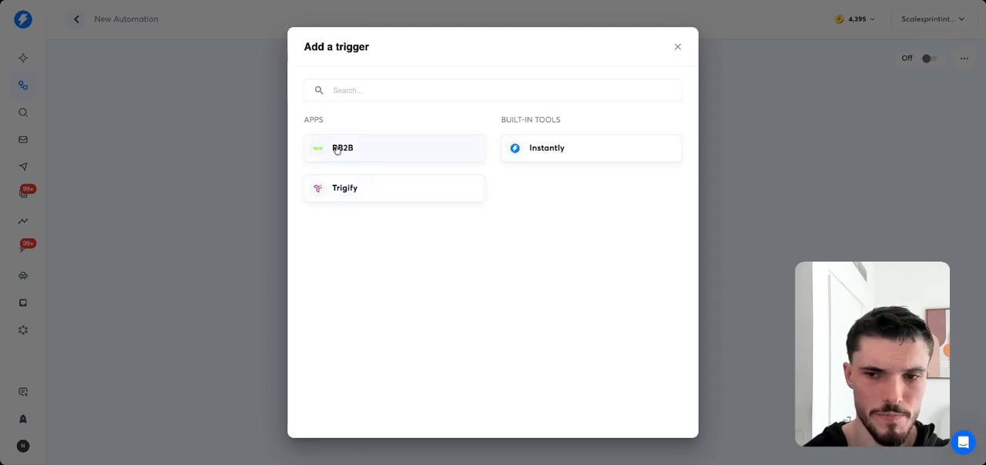
click(349, 97)
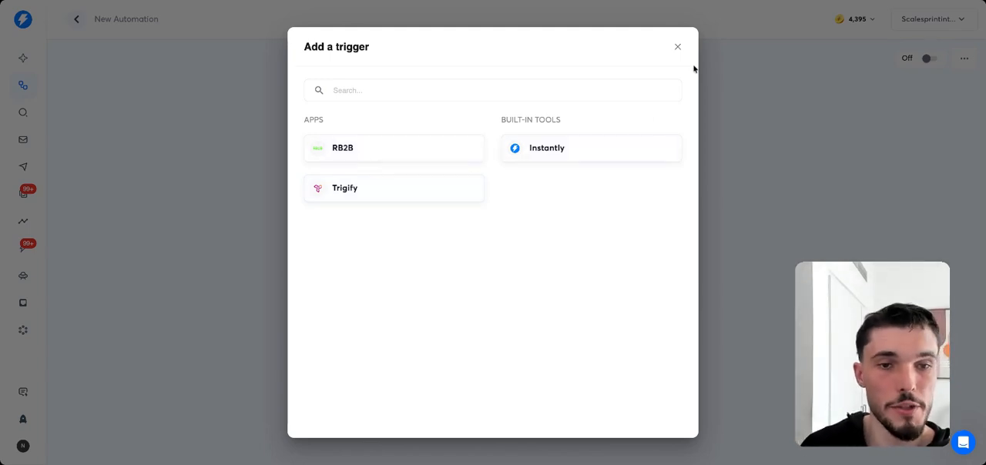
click(675, 48)
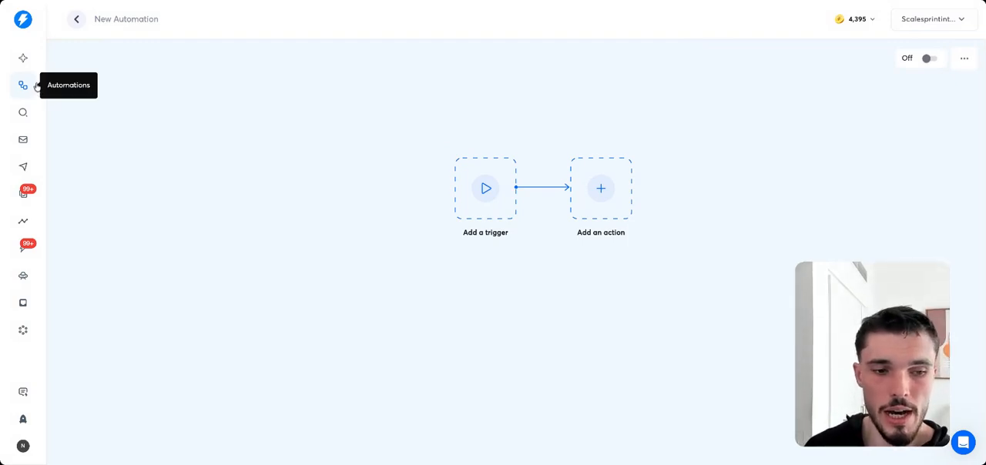
Examine the SuperSearch lead filters, including the Lookalike domain filter.
click(25, 114)
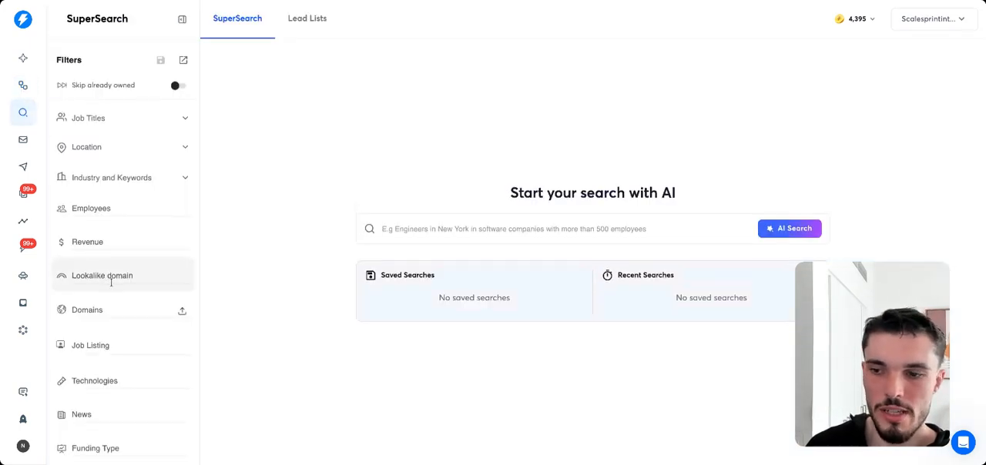
scroll(113, 283, down, 5)
scroll(112, 283, up, 5)
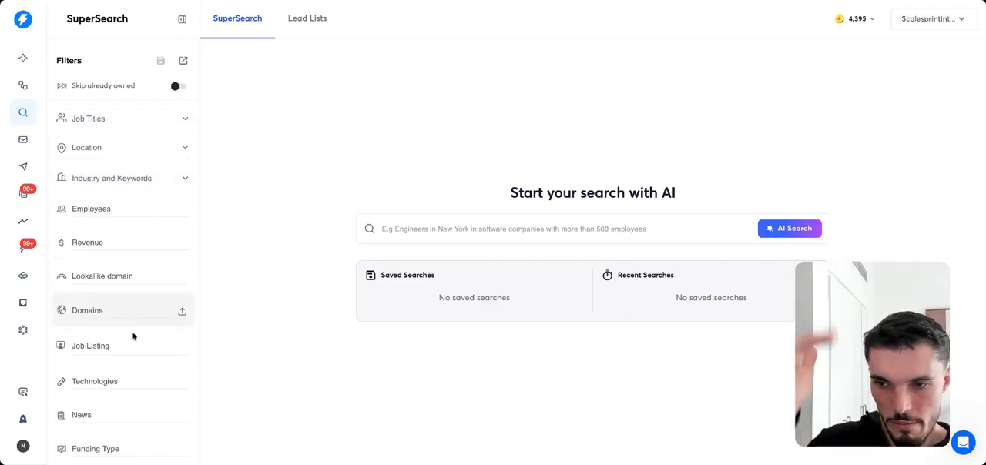
click(111, 274)
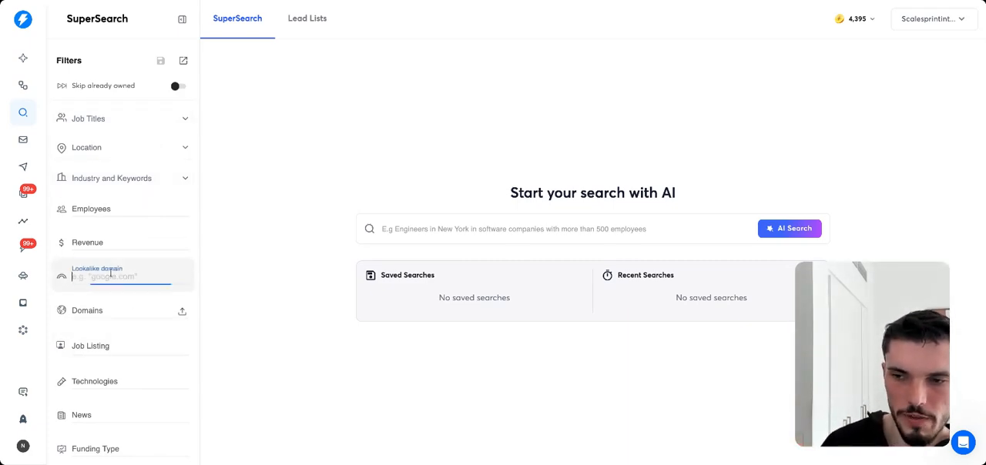
click(218, 273)
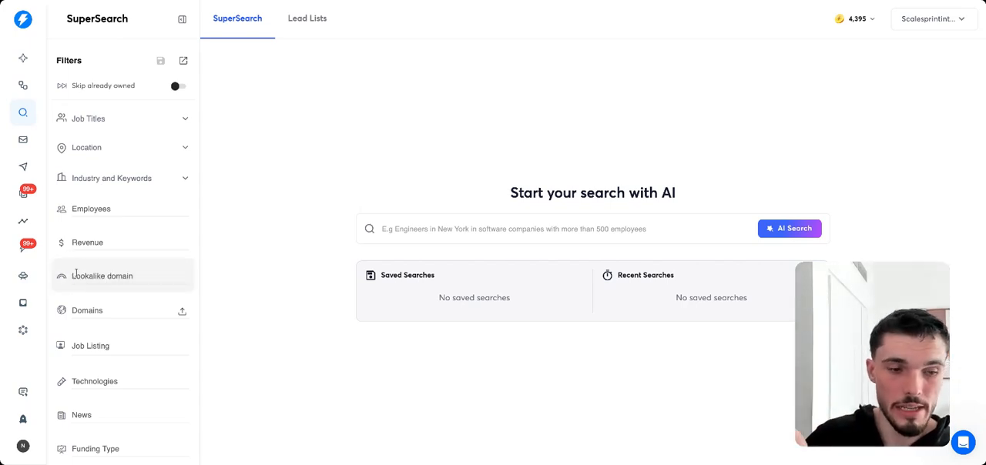
click(115, 276)
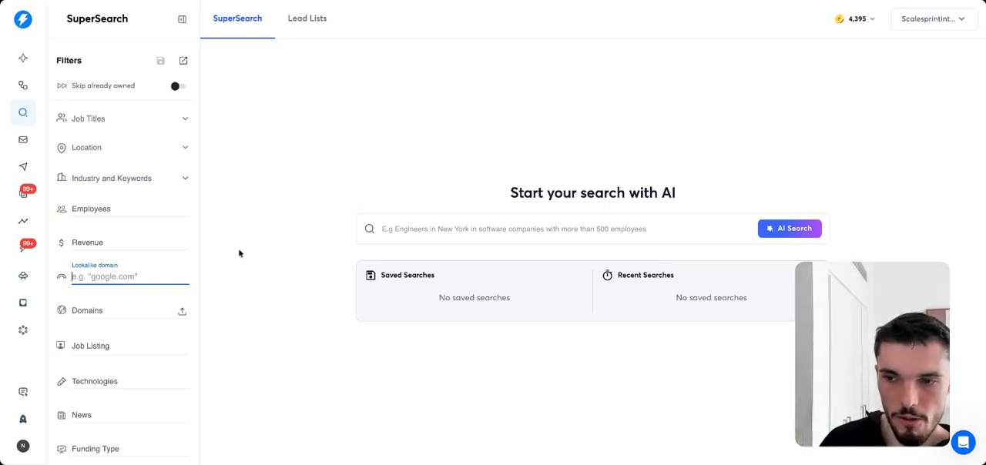
click(239, 251)
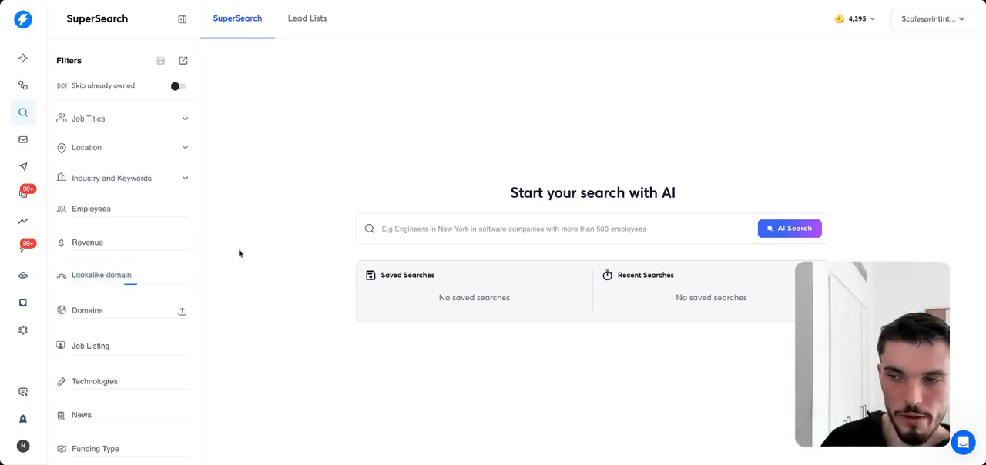
Review the pre-warmed, done-for-you and existing-account options for adding email accounts, and return to the account list.
click(25, 144)
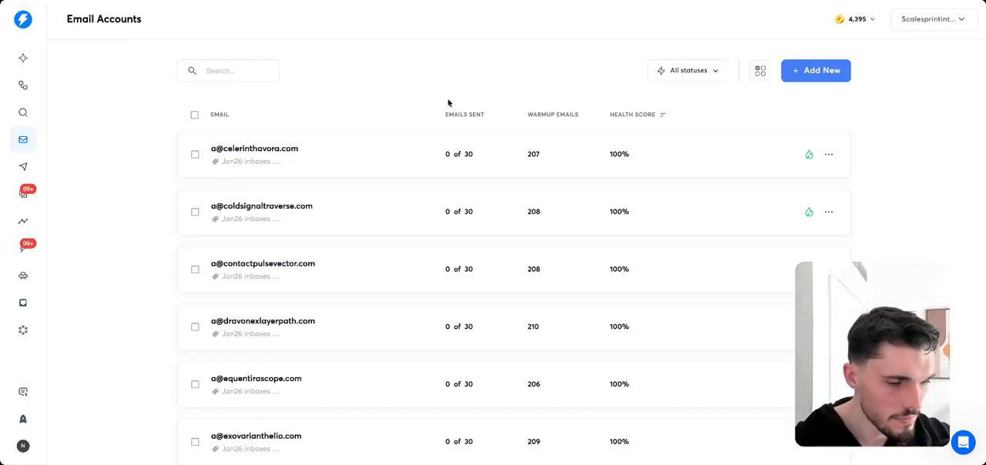
click(806, 70)
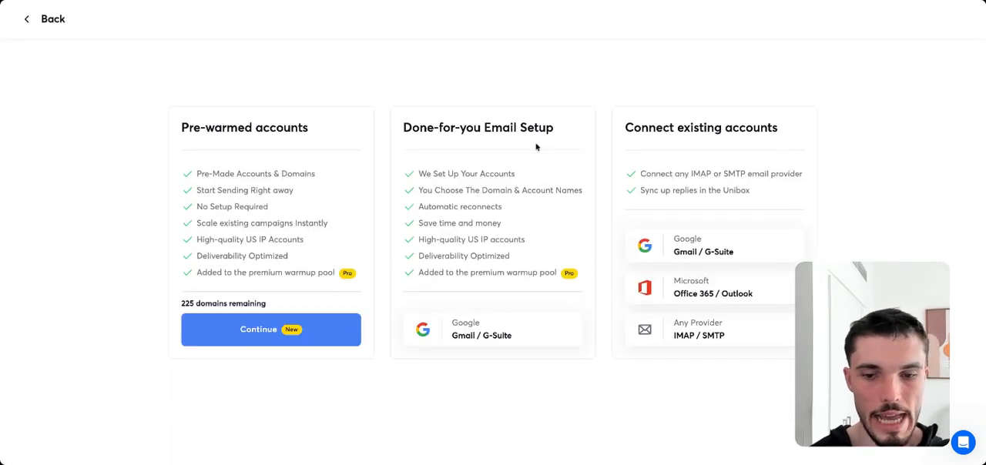
drag(401, 137, 506, 146)
click(387, 146)
drag(198, 130, 307, 143)
click(267, 133)
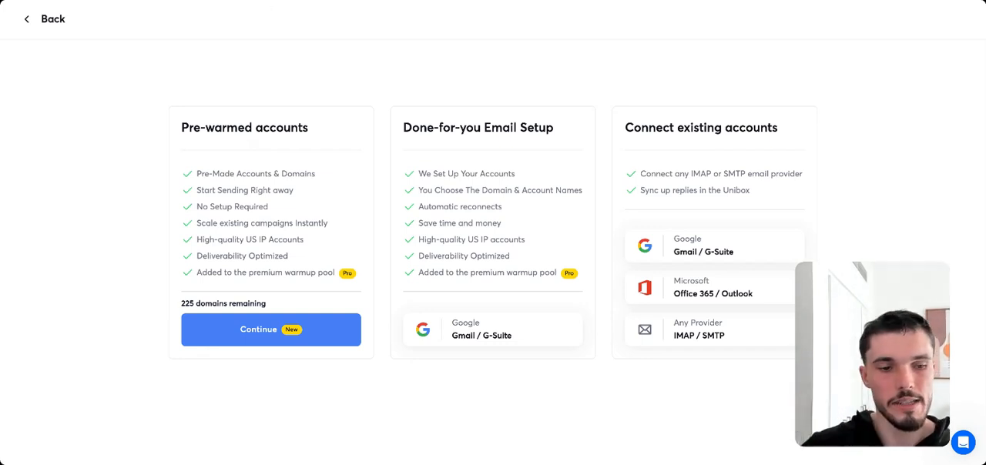
click(28, 21)
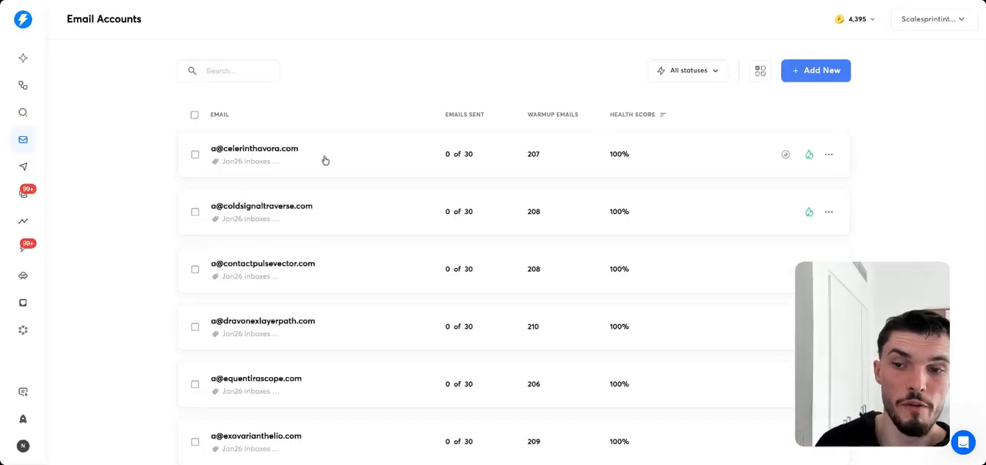
Open the settings of the first email account in the list at its warmup section.
mouse_move(151, 138)
mouse_down()
mouse_move(218, 183)
mouse_move(271, 249)
mouse_up()
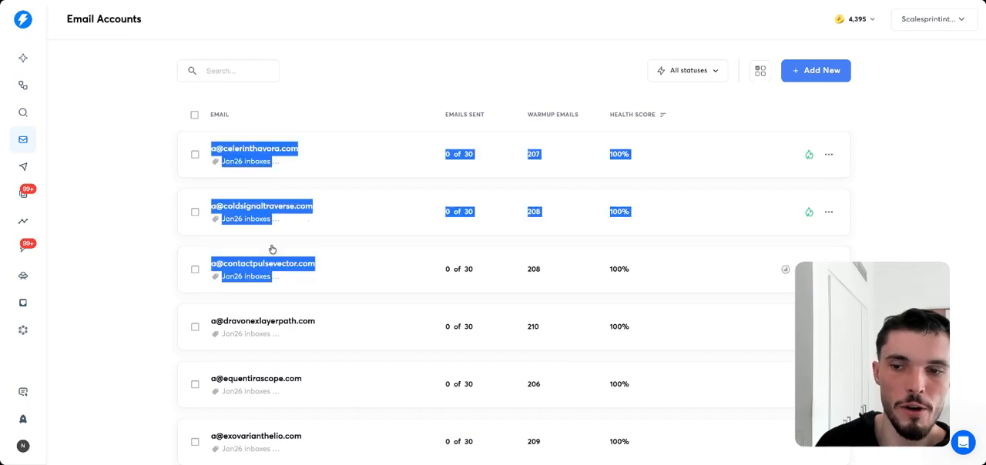
click(157, 188)
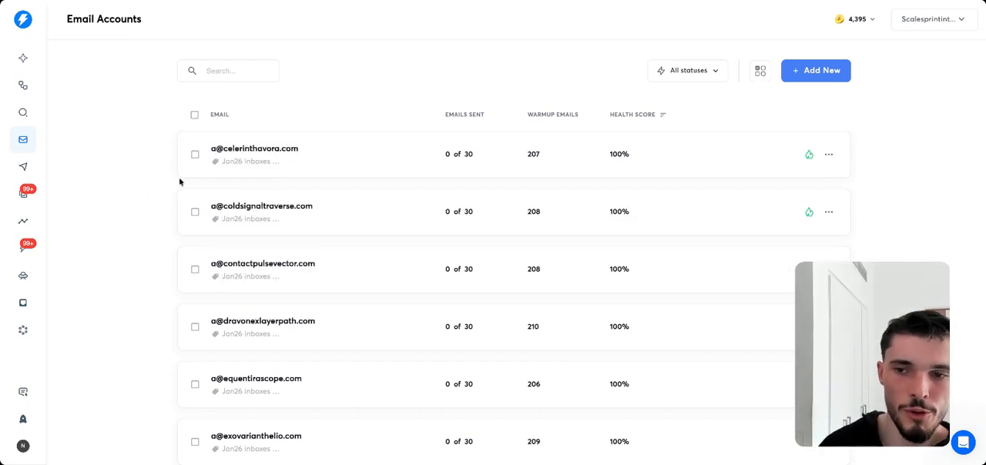
click(398, 158)
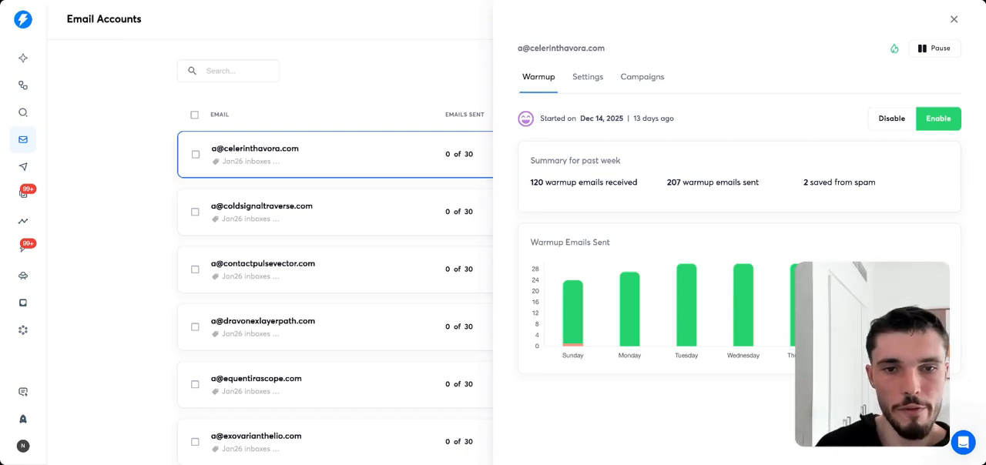
click(588, 77)
scroll(704, 220, down, 8)
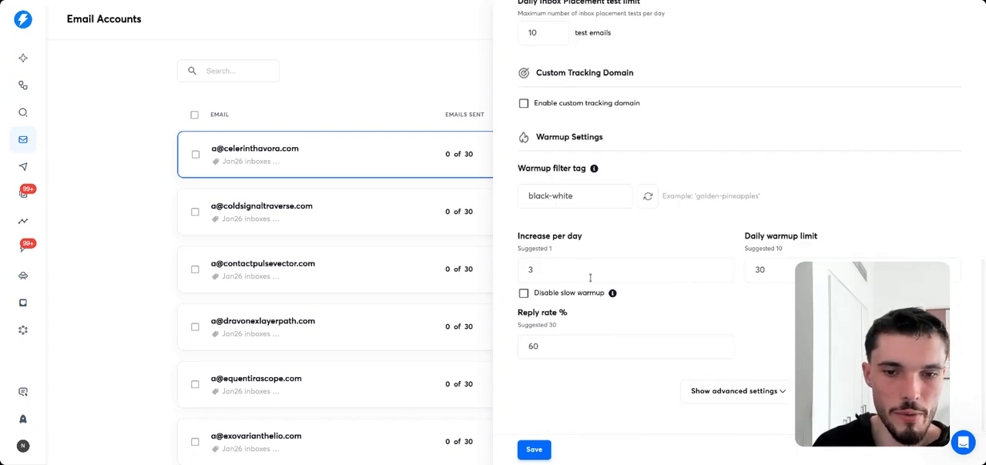
Examine the warmup increase per day, daily warmup limit and reply rate of the account.
drag(517, 241, 590, 248)
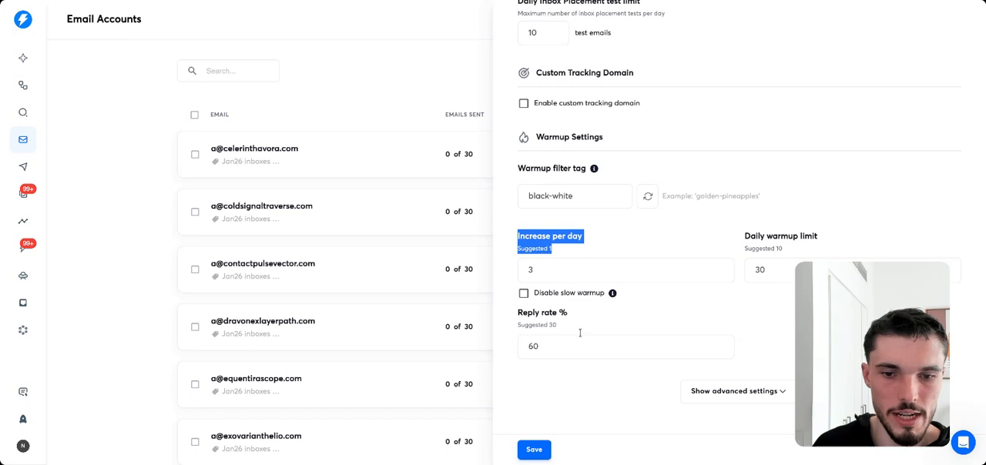
click(551, 258)
double_click(537, 266)
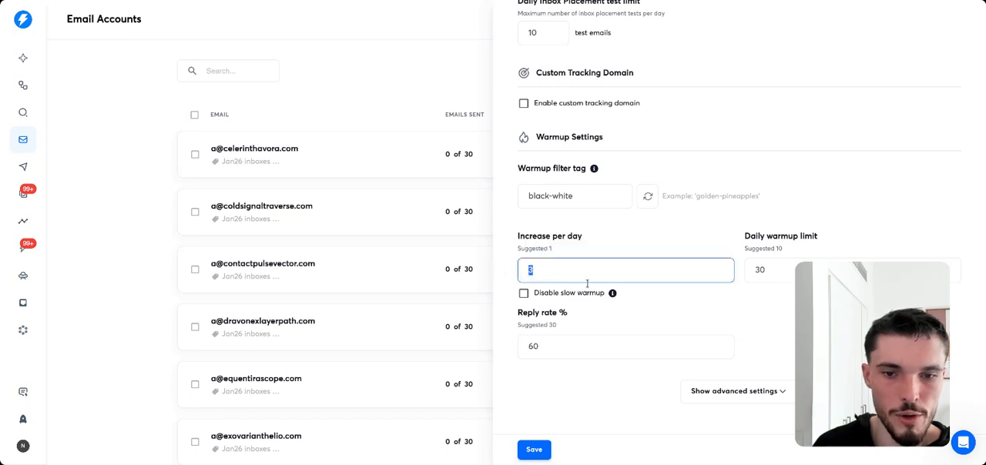
drag(735, 237, 818, 240)
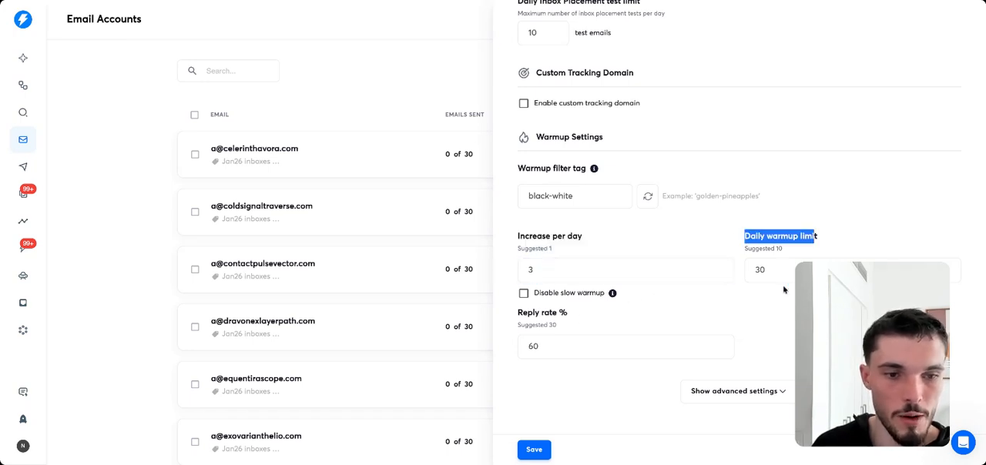
drag(783, 277, 755, 307)
click(753, 308)
drag(530, 325, 531, 344)
click(531, 350)
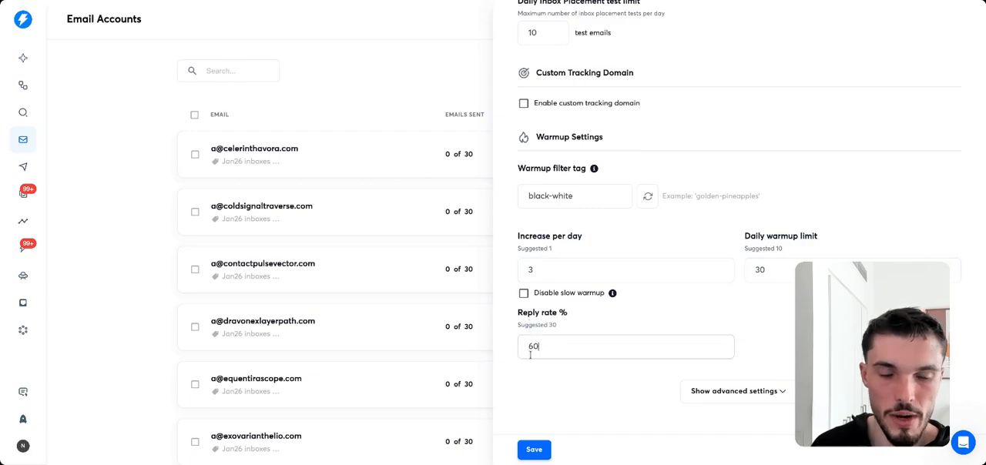
click(654, 322)
Check the account's daily campaign limit in the campaign settings.
scroll(669, 315, up, 2)
scroll(670, 313, up, 3)
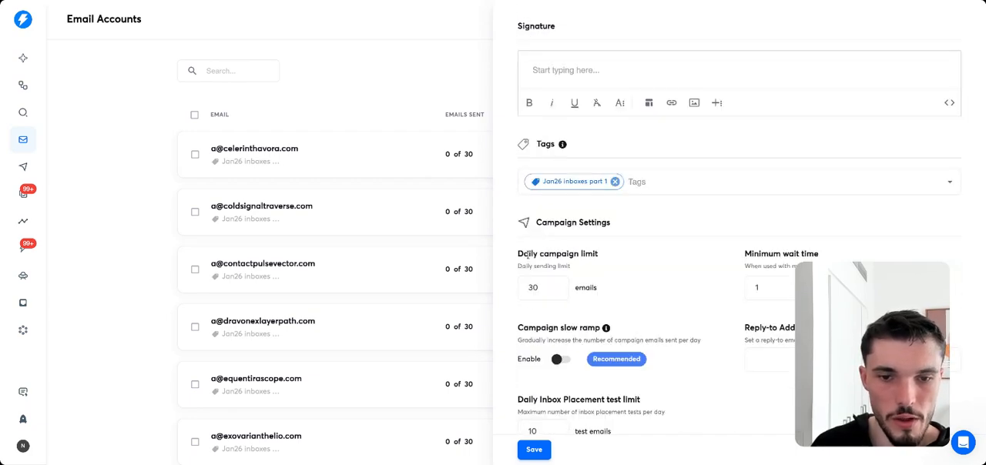
drag(528, 253, 584, 254)
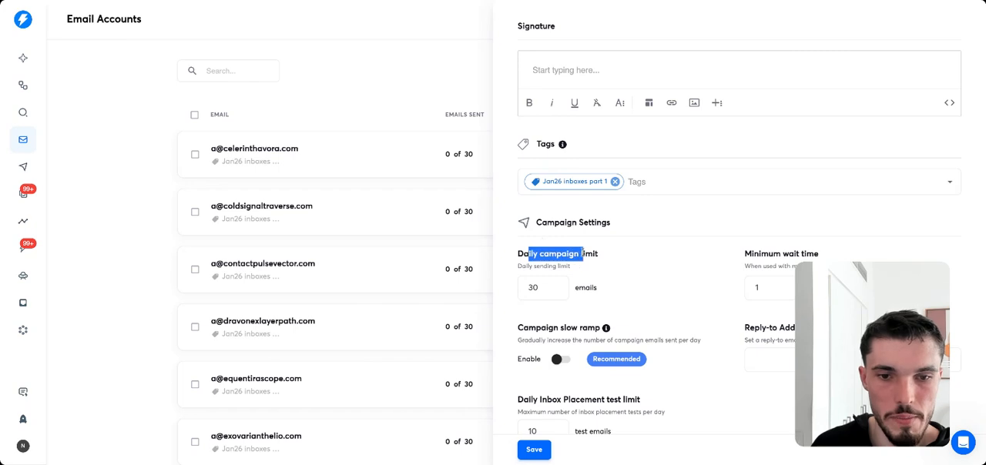
click(577, 265)
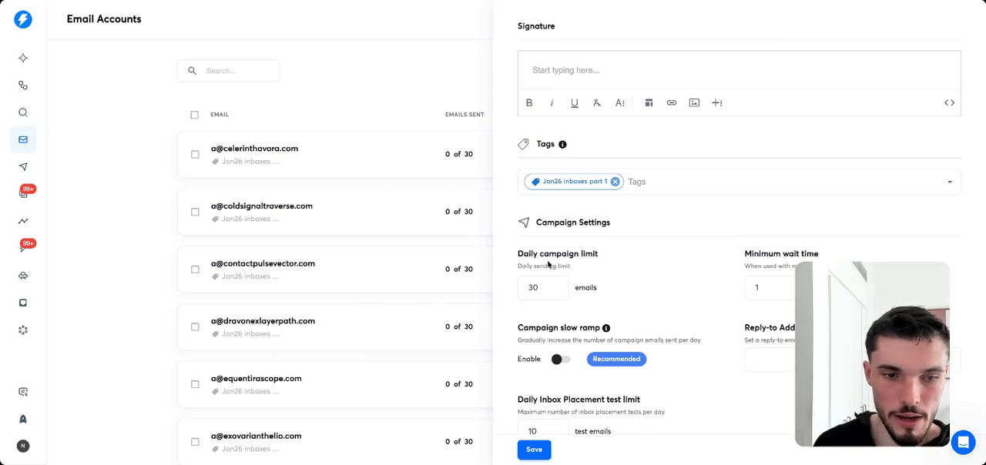
scroll(550, 267, down, 1)
click(550, 271)
drag(548, 277, 531, 275)
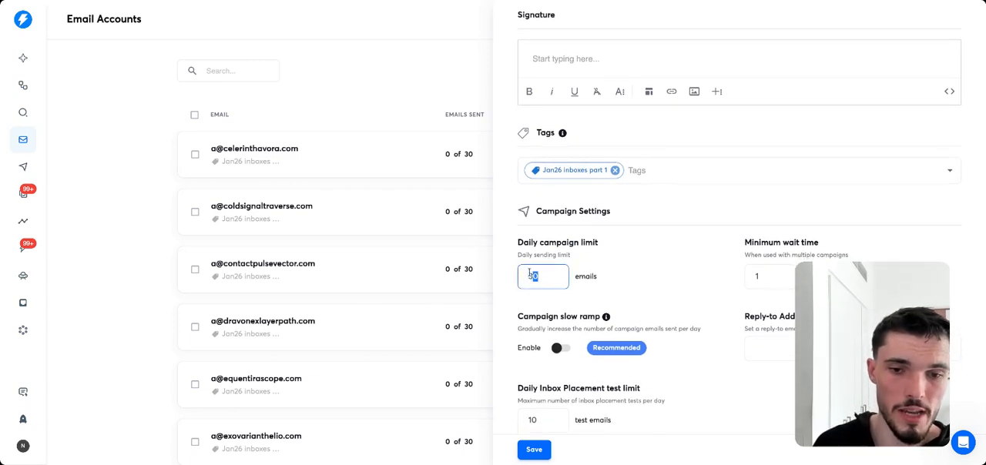
click(624, 275)
Check the account's minimum wait time between emails in the campaign settings.
scroll(675, 269, down, 3)
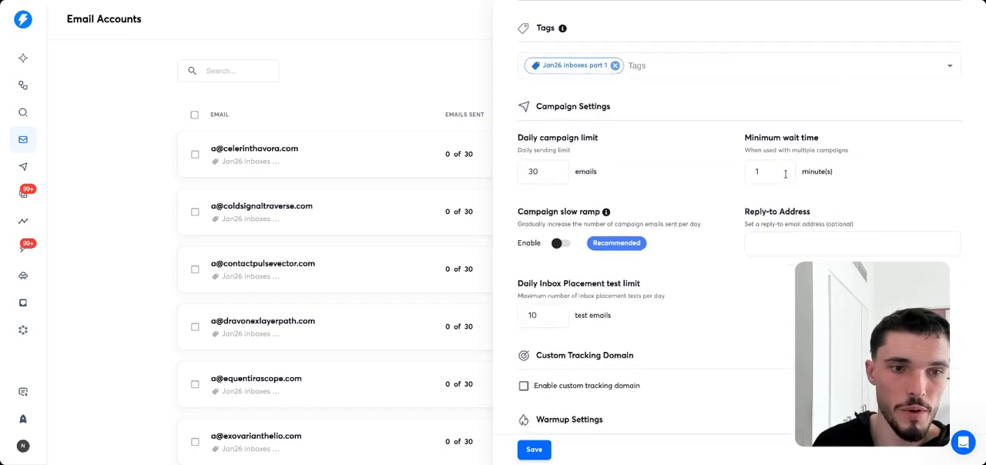
drag(785, 175, 724, 175)
drag(781, 152, 843, 153)
click(822, 162)
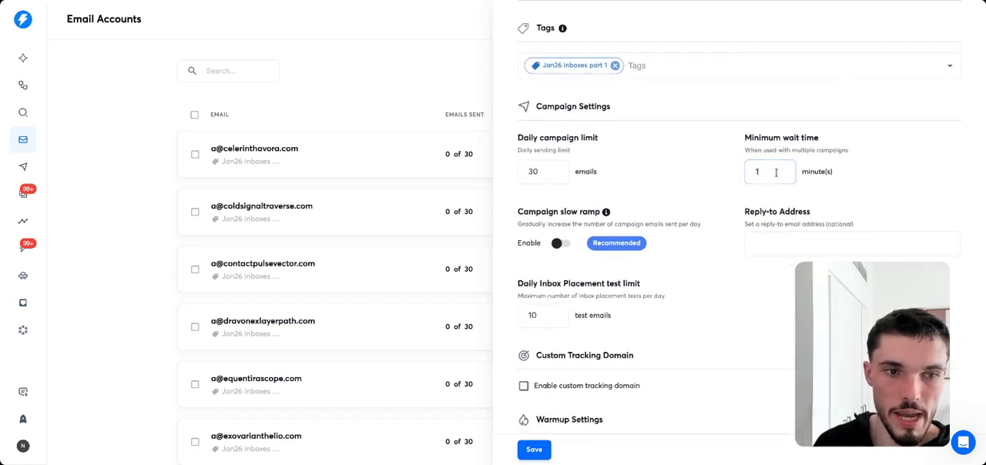
drag(775, 172, 723, 174)
click(700, 180)
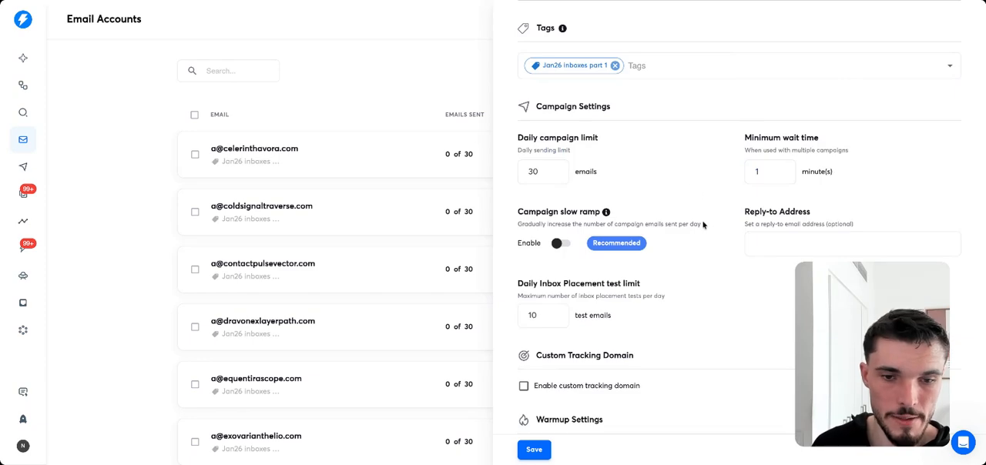
Examine the account's daily inbox placement test limit and its custom tracking domain setting.
scroll(702, 222, down, 4)
scroll(515, 215, up, 2)
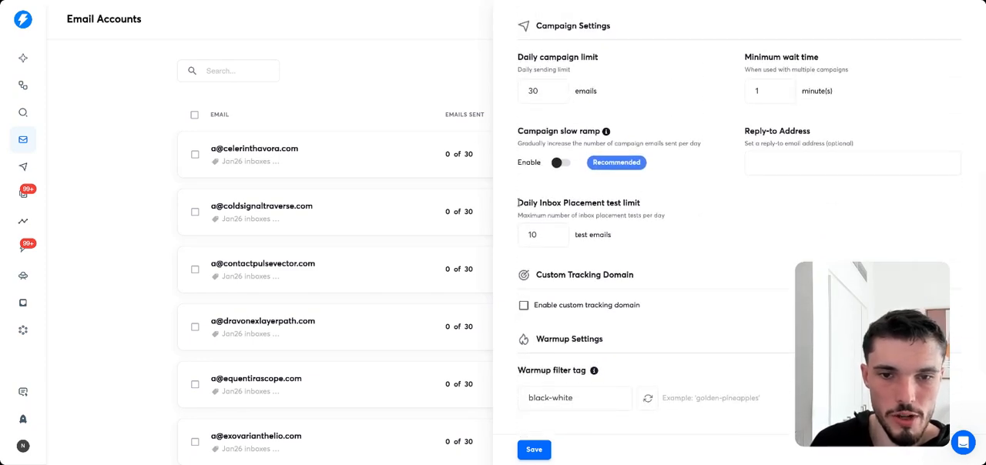
drag(516, 203, 641, 203)
click(619, 202)
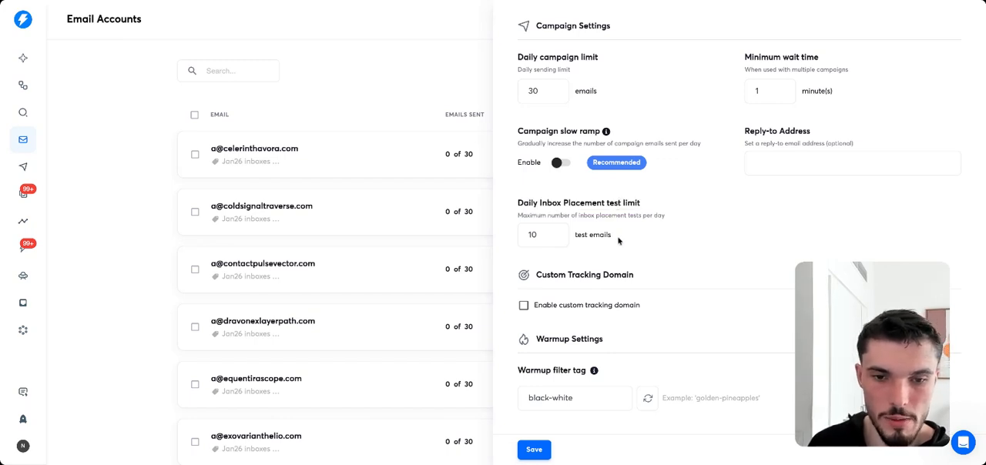
scroll(620, 238, down, 3)
scroll(620, 238, down, 2)
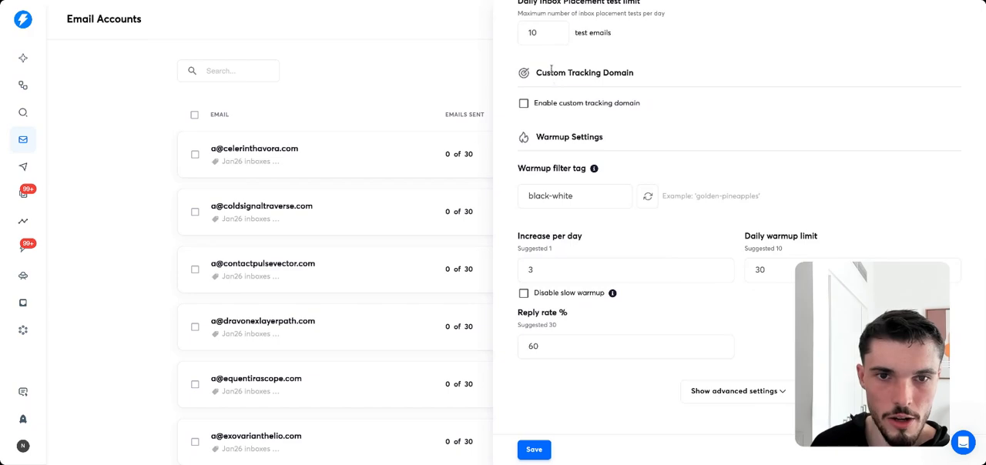
drag(550, 72, 657, 78)
click(656, 78)
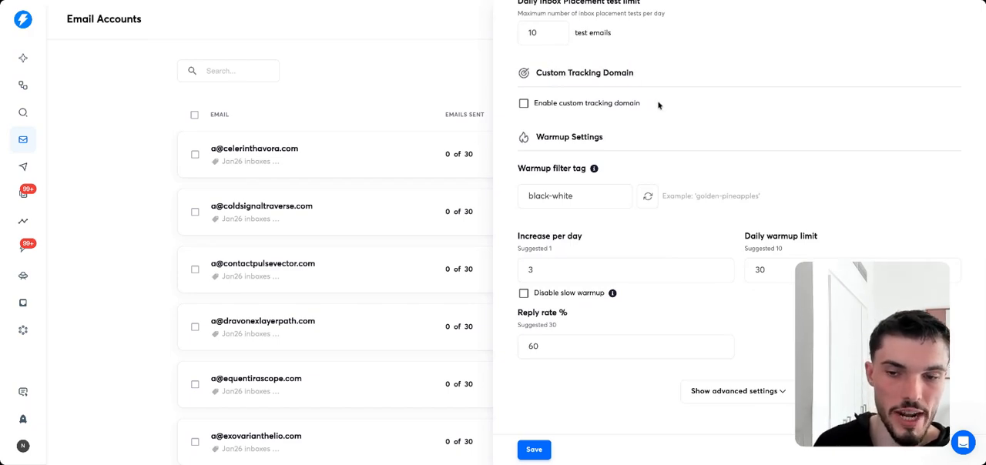
Look over the account's daily warmup limit and reply rate again, and close the account settings.
scroll(634, 213, up, 10)
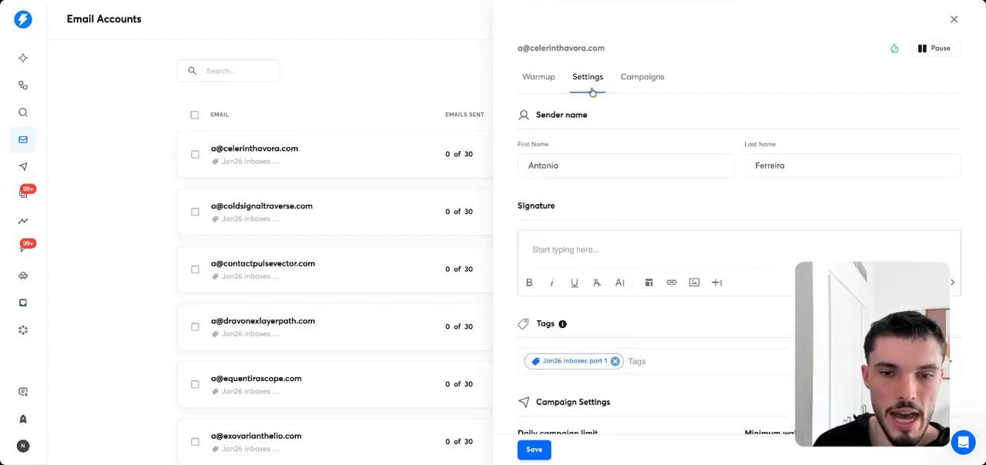
scroll(662, 240, down, 10)
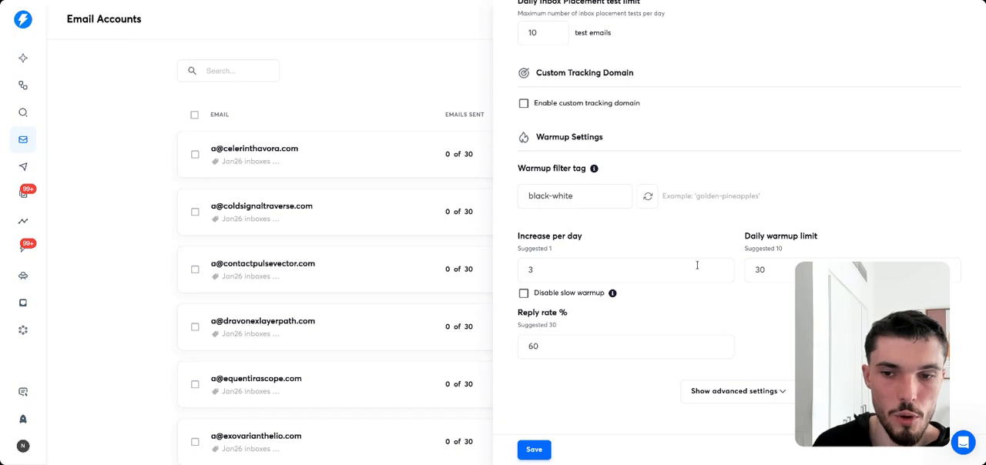
click(784, 265)
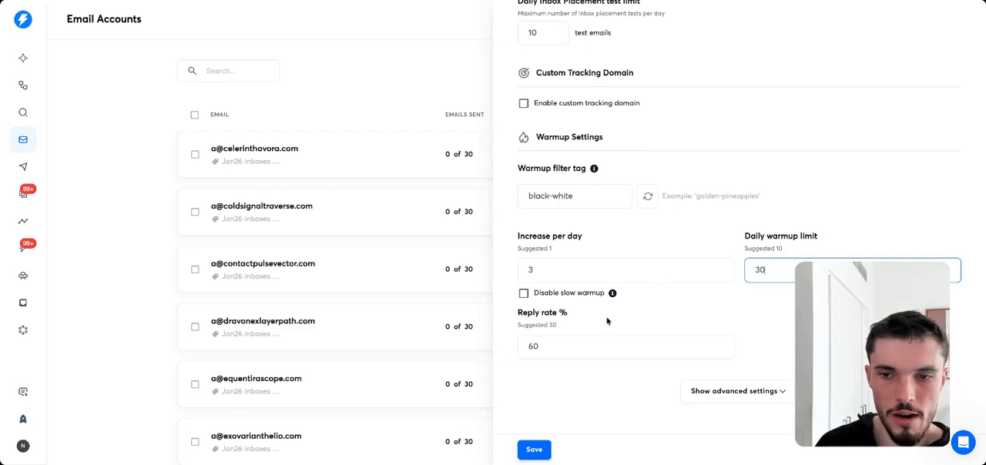
drag(541, 352, 507, 342)
click(551, 359)
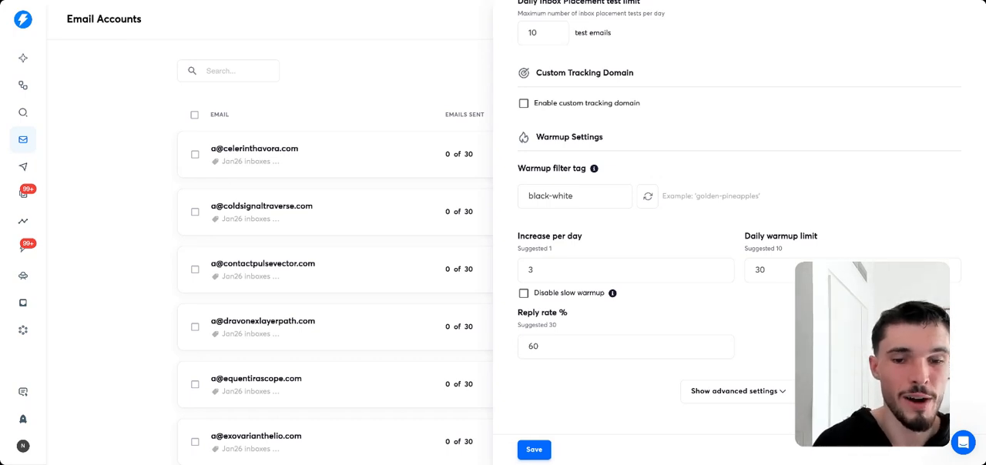
drag(548, 346, 513, 341)
click(583, 372)
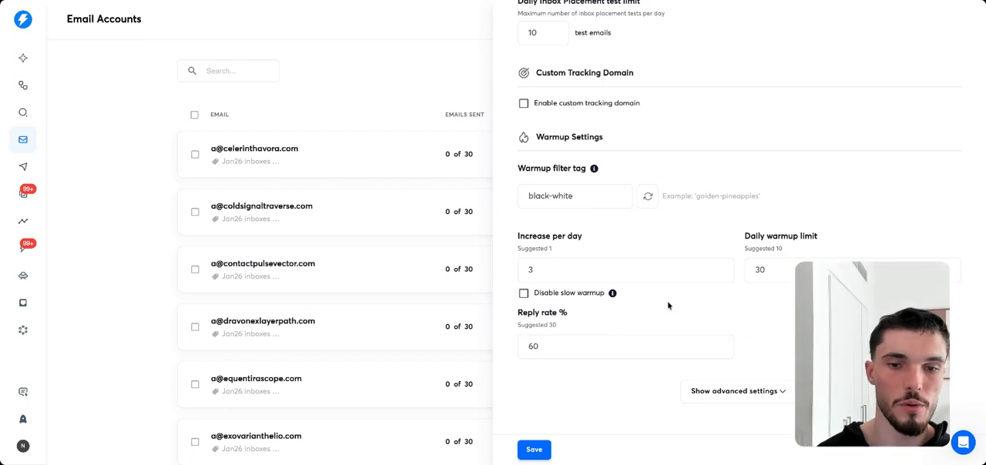
scroll(667, 301, up, 3)
scroll(656, 221, up, 4)
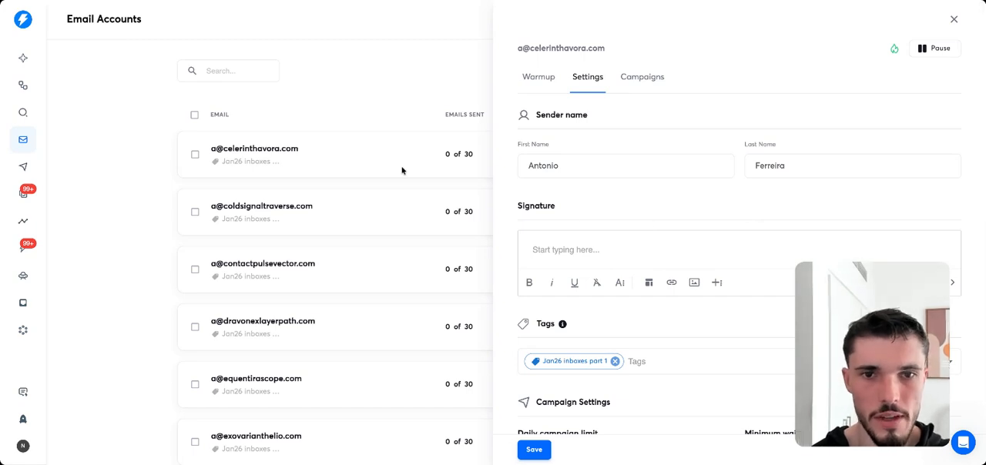
click(374, 77)
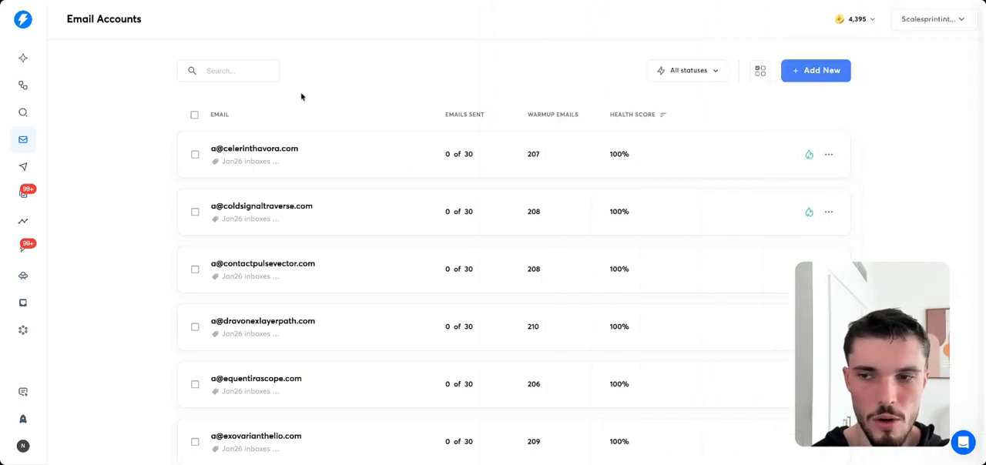
Create a new campaign named My Campaign.
click(23, 166)
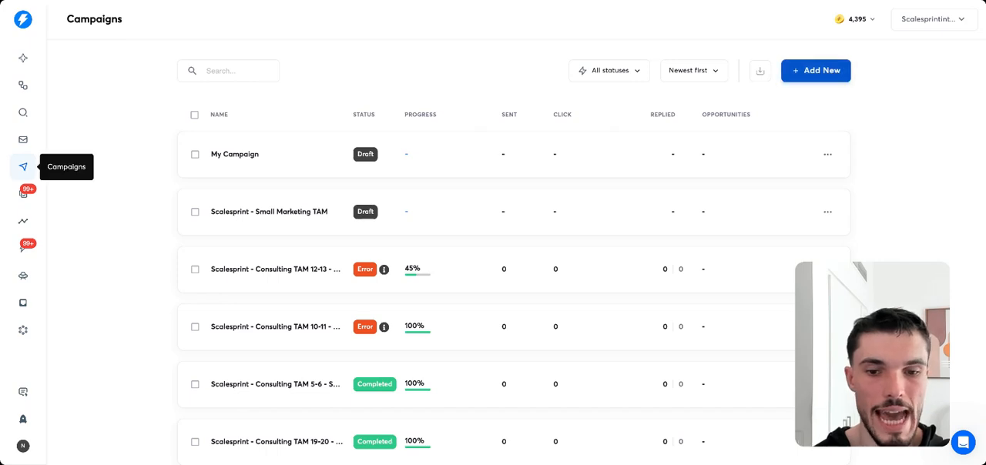
click(816, 70)
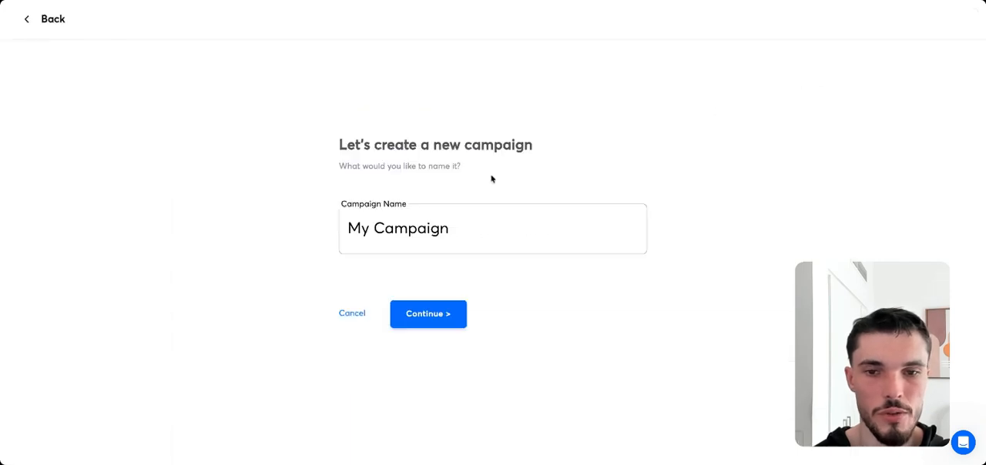
click(447, 315)
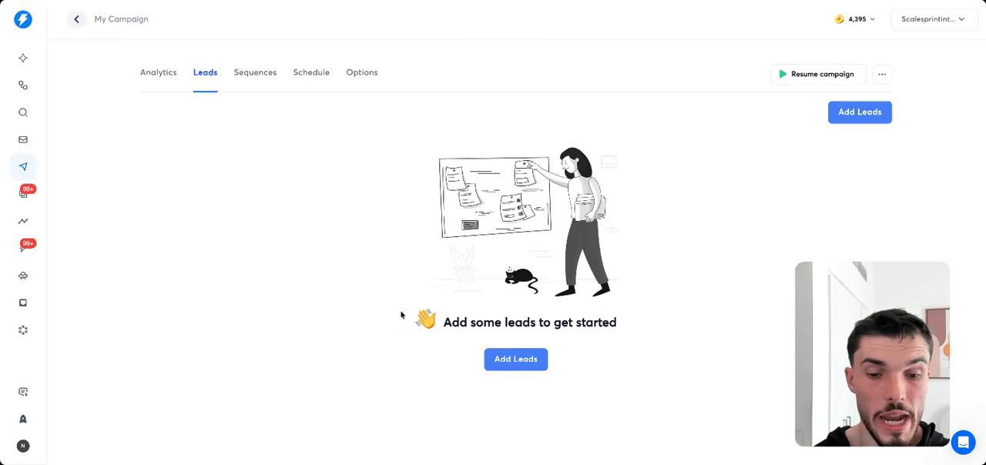
Review the available sources for adding leads to the campaign, and return to its lead list without importing any.
click(518, 358)
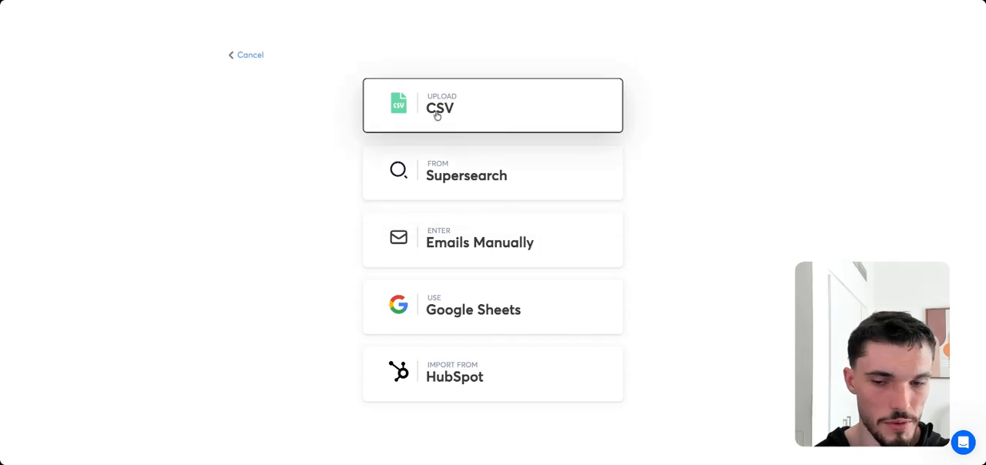
click(231, 54)
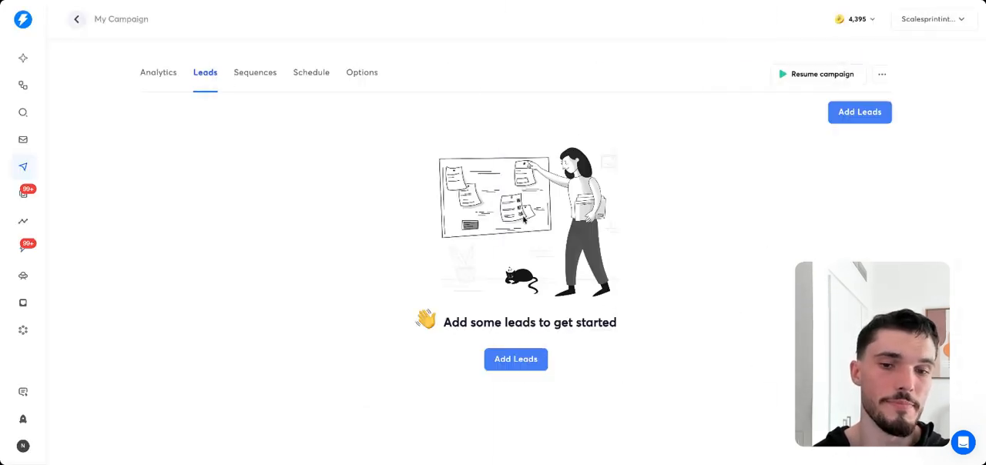
click(526, 363)
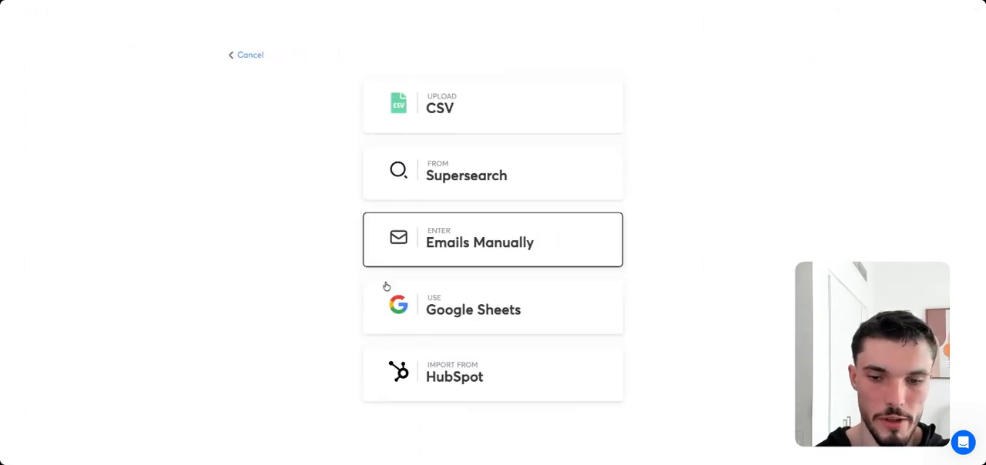
click(230, 55)
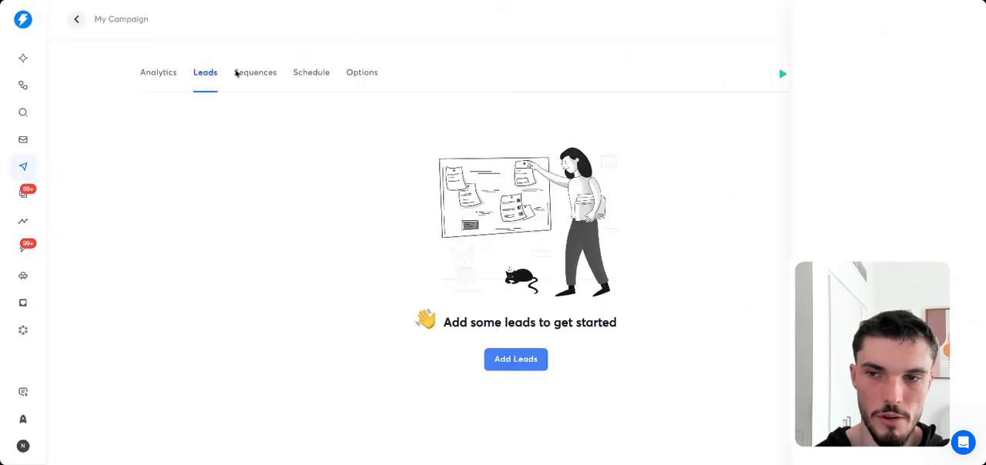
Review the campaign's analytics for sequences started, reply rate, positive reply rate and opportunities.
click(171, 74)
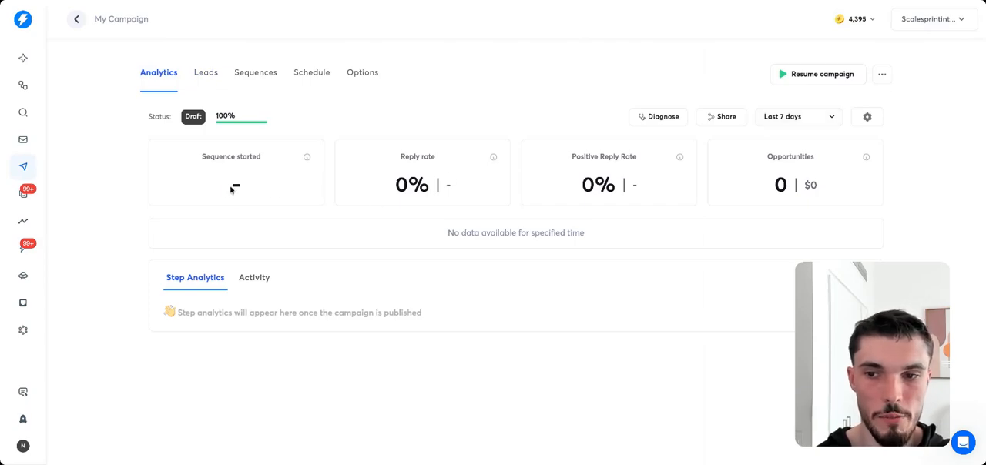
drag(234, 190, 284, 193)
click(406, 192)
drag(373, 188, 504, 190)
drag(574, 180, 836, 181)
click(836, 181)
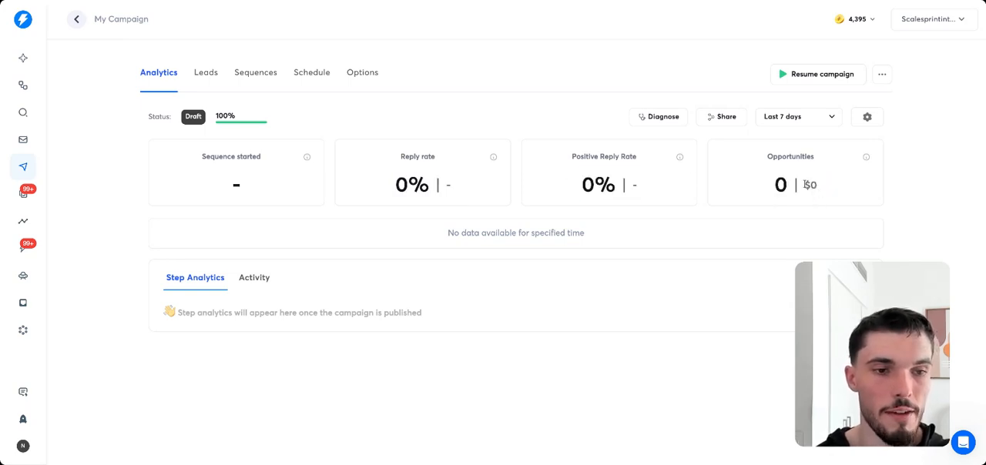
Examine the opportunity count and its dollar value in the campaign analytics.
mouse_move(804, 185)
mouse_down()
mouse_move(823, 187)
mouse_move(804, 183)
mouse_up()
click(824, 188)
click(801, 191)
click(825, 192)
click(801, 182)
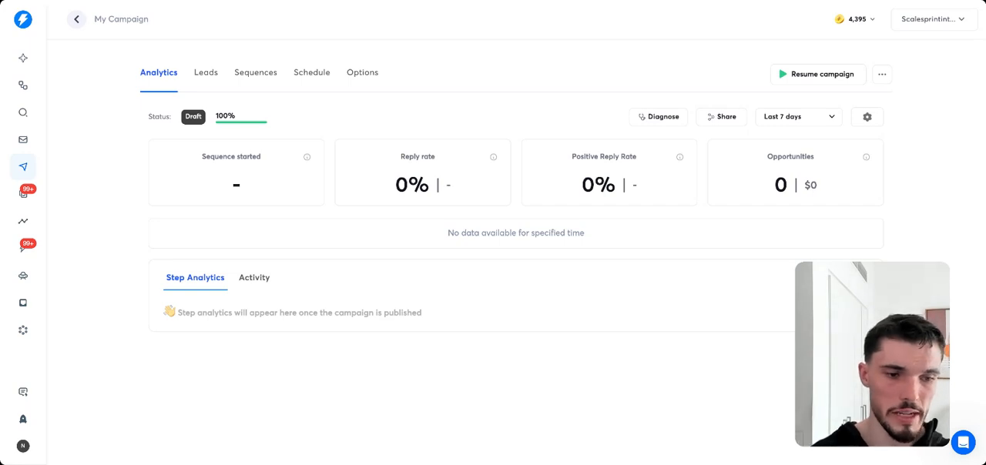
drag(824, 186, 768, 198)
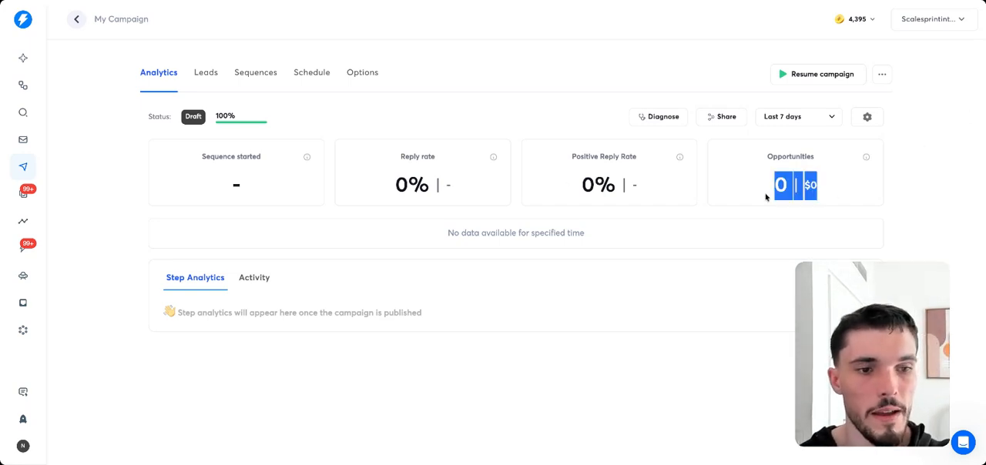
click(797, 207)
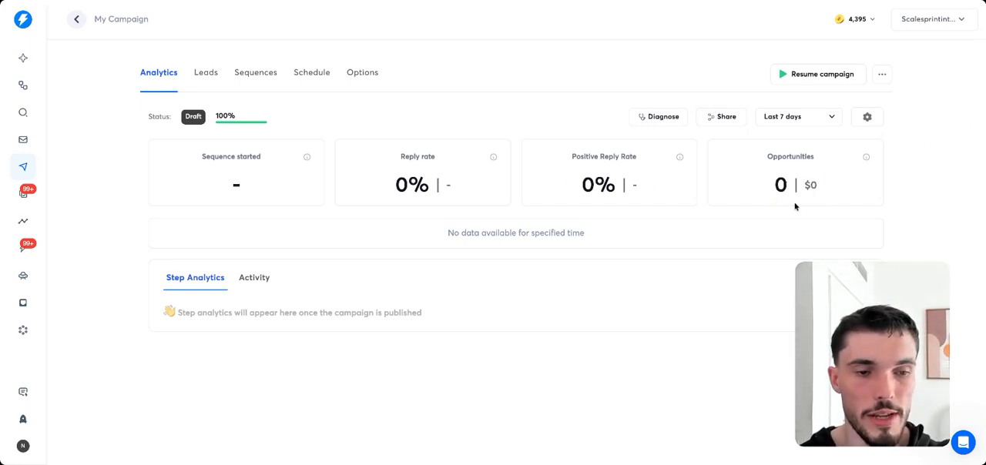
Add two more email variants, B and C, to step 1 of the campaign's sequence.
click(250, 77)
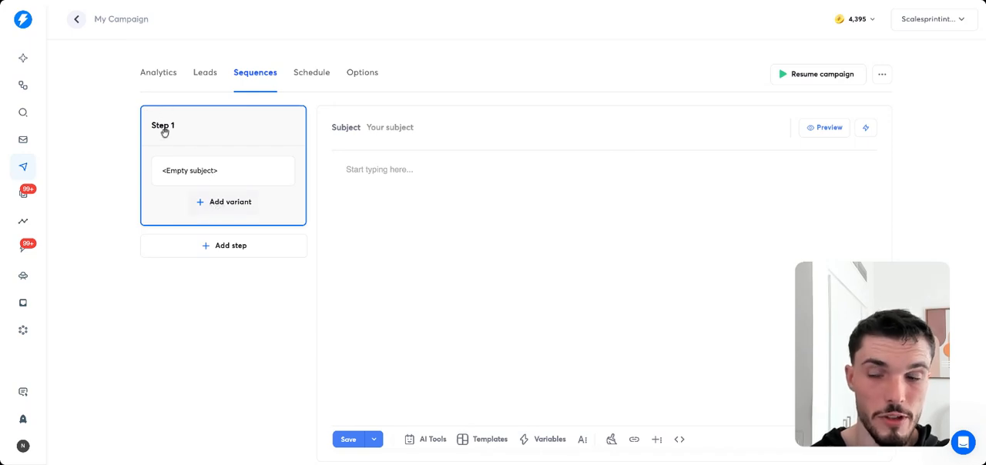
click(234, 208)
click(234, 245)
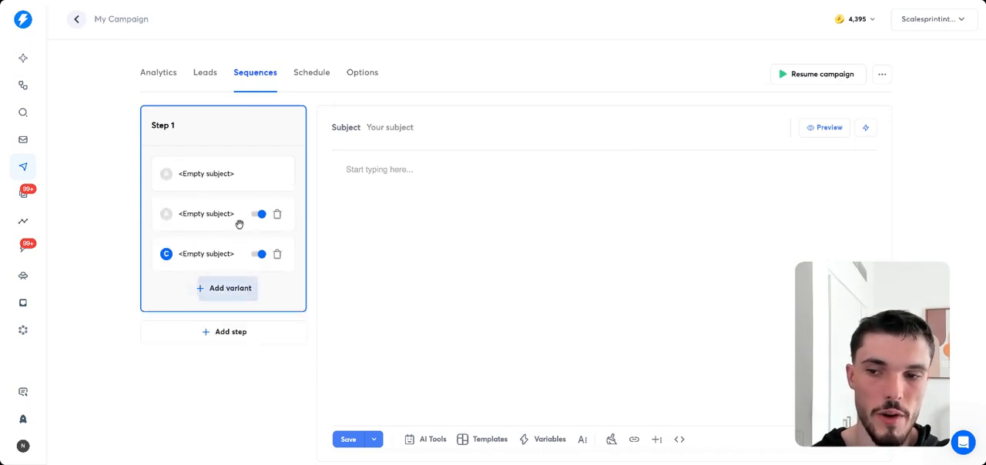
Look through variants A, B and C of step 1 and their subject and body fields.
click(209, 171)
click(217, 213)
click(219, 248)
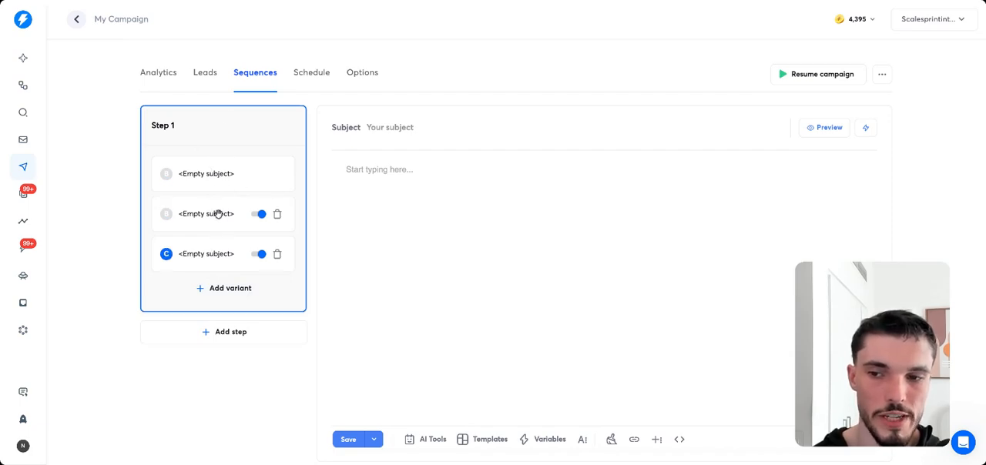
click(219, 177)
click(408, 128)
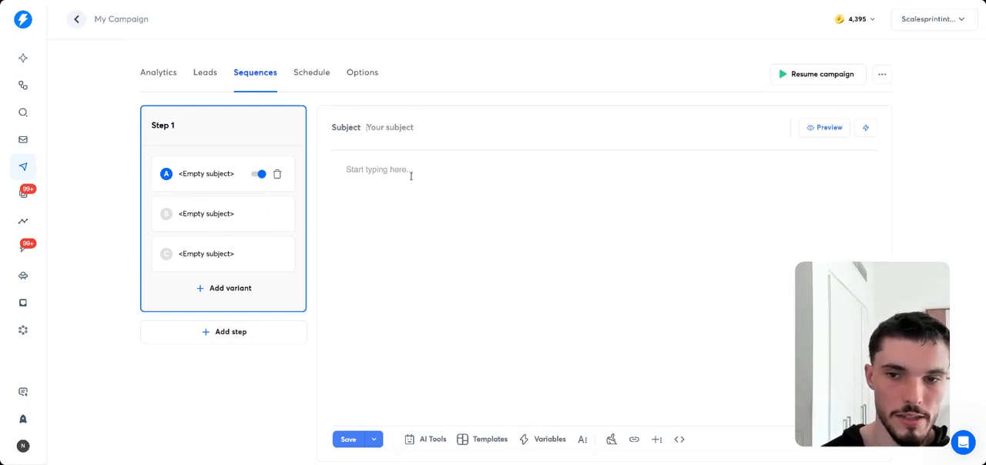
click(217, 216)
click(219, 254)
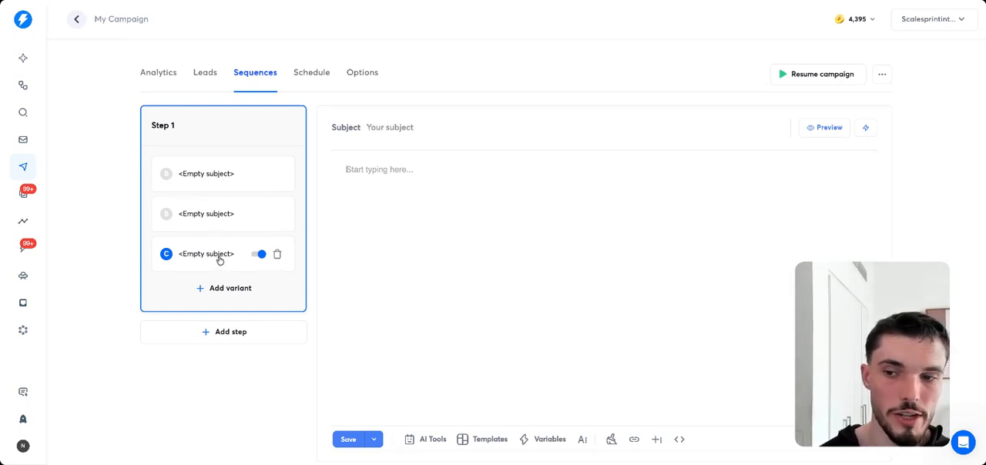
click(218, 214)
click(209, 174)
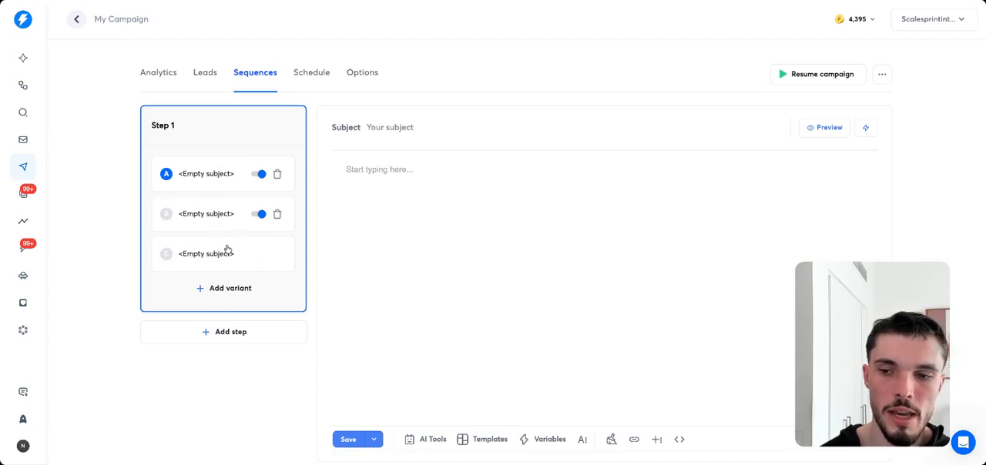
Add a second step to the campaign's sequence and set the delay after step 1 to 0 days.
click(229, 329)
scroll(223, 319, down, 1)
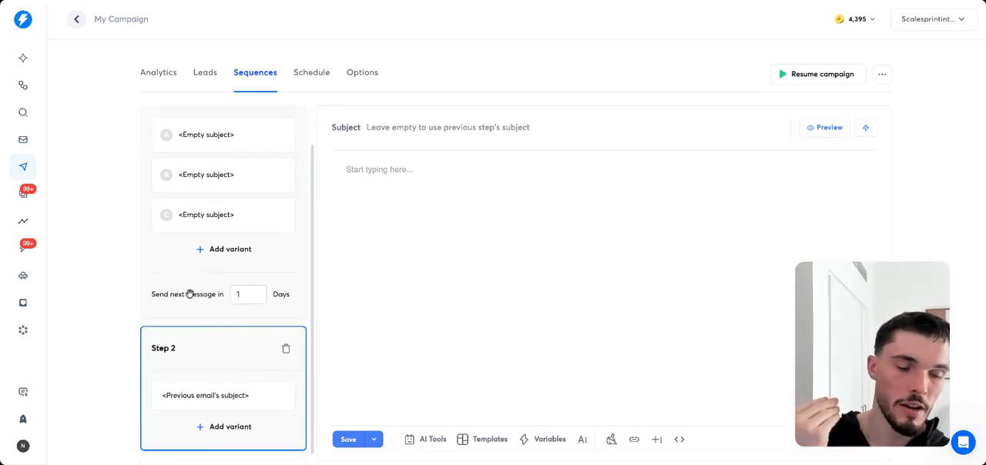
click(222, 218)
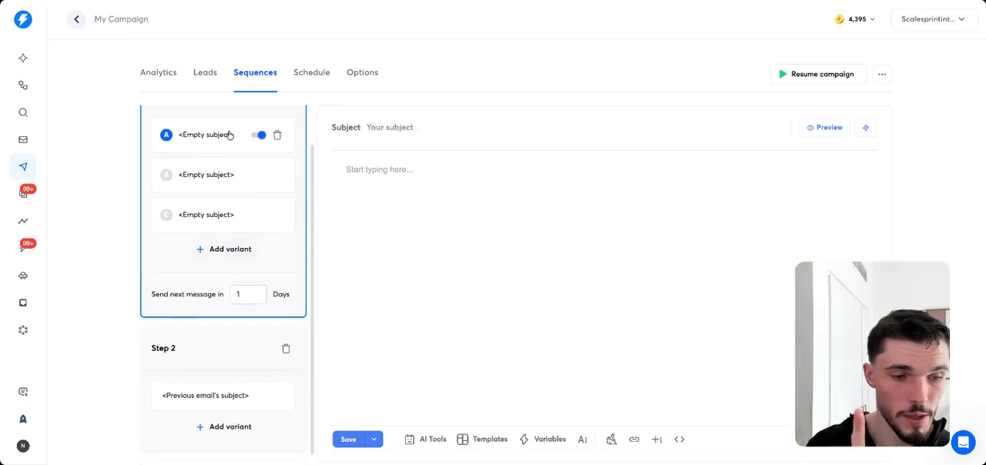
click(231, 301)
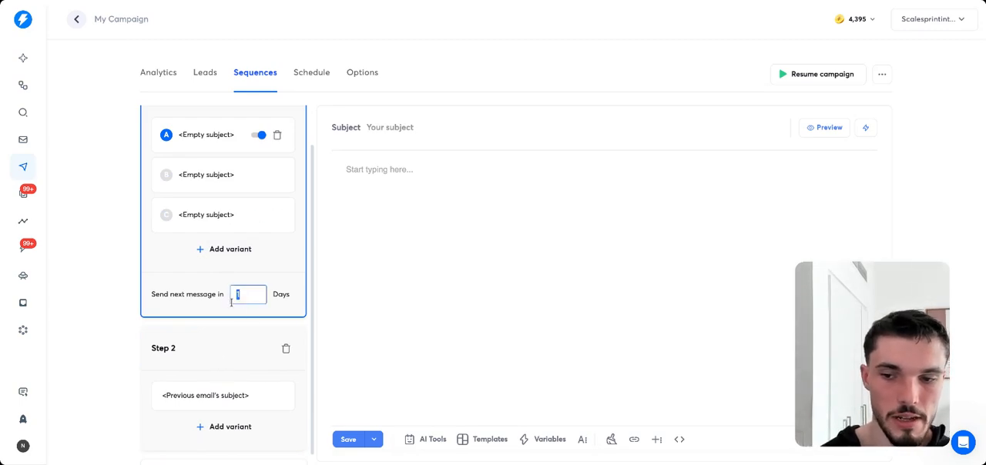
text(0)
scroll(231, 374, down, 1)
Add more email variants to step 2 of the campaign's sequence.
click(231, 376)
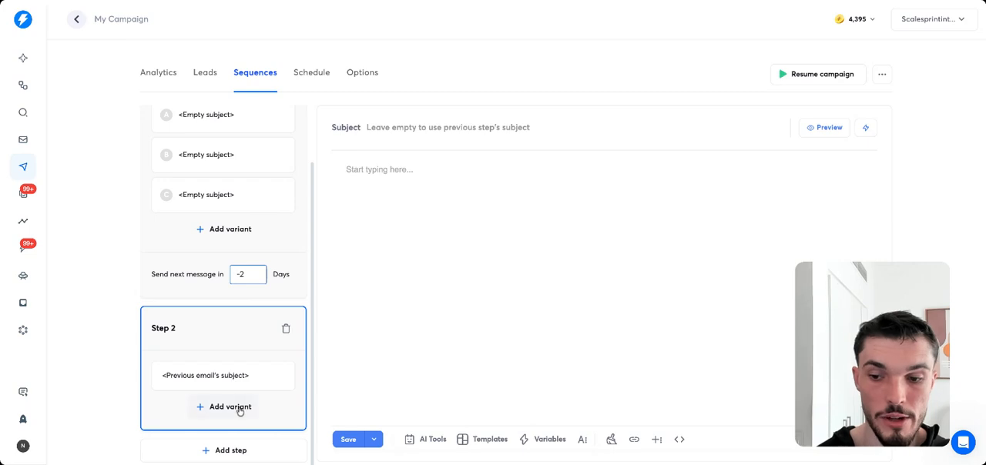
click(239, 407)
click(239, 407)
scroll(224, 269, up, 5)
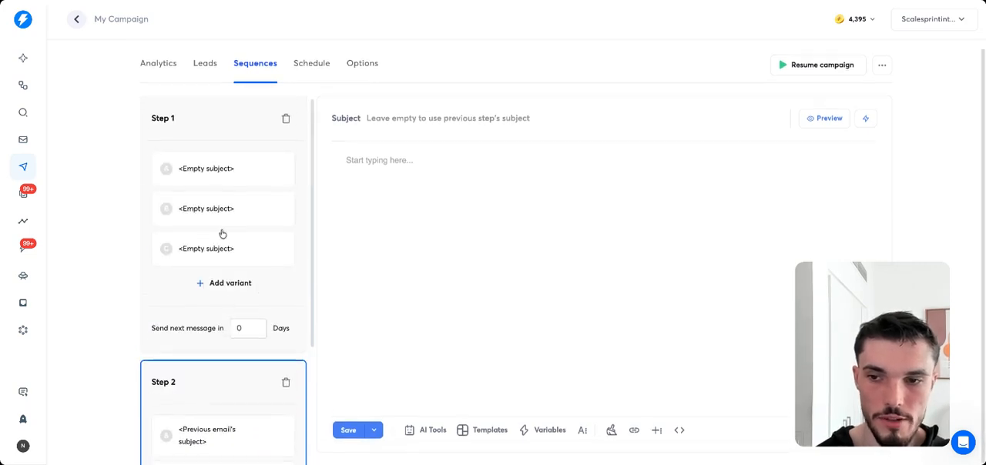
Examine the step analytics section of the campaign's analytics and its sending schedule.
click(168, 73)
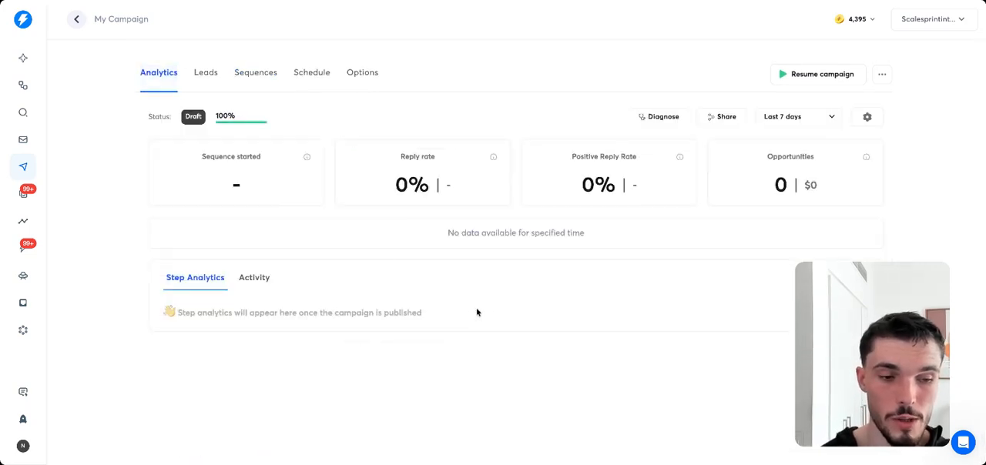
drag(475, 311, 241, 309)
click(215, 309)
drag(157, 307, 439, 375)
click(426, 379)
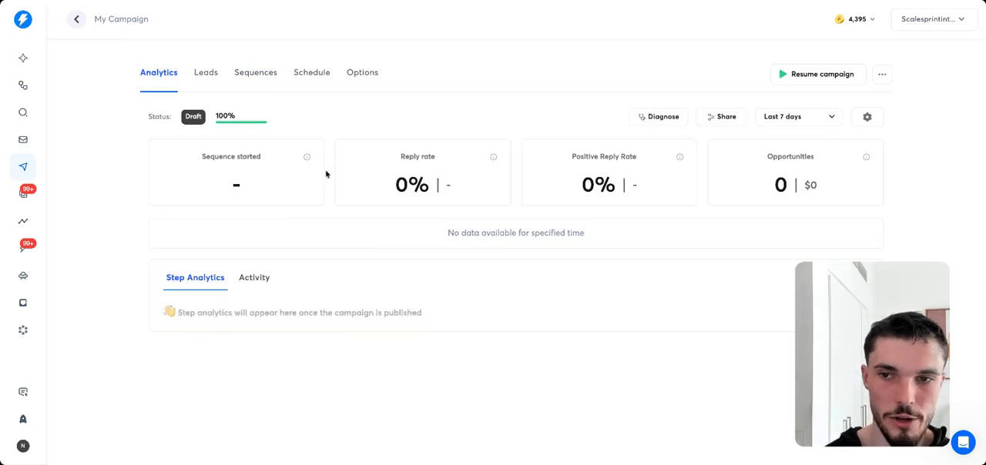
click(303, 85)
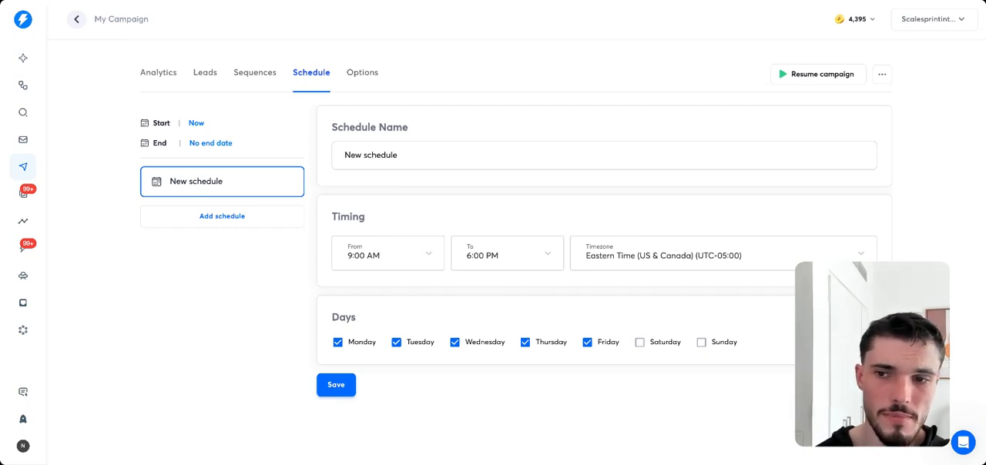
In the campaign options, choose the first three listed accounts as senders and enable sending emails as text-only (no HTML).
click(362, 73)
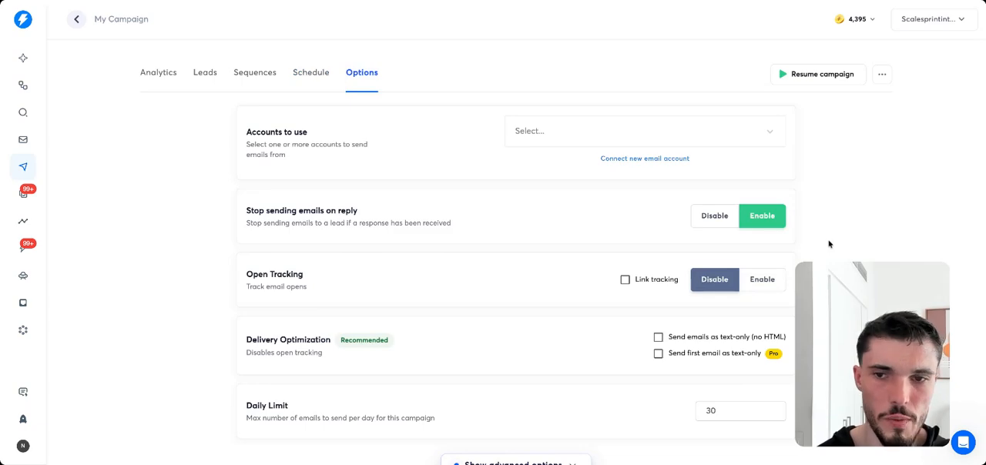
click(513, 131)
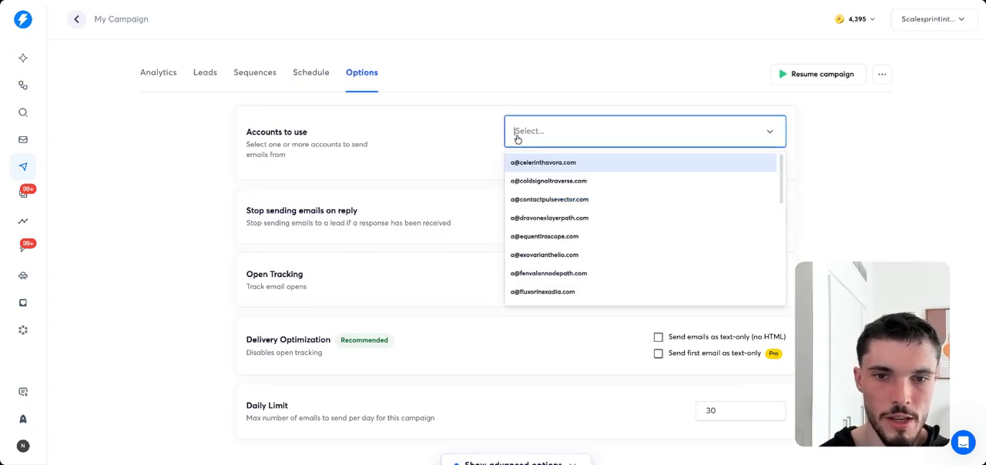
click(536, 183)
click(536, 183)
click(531, 168)
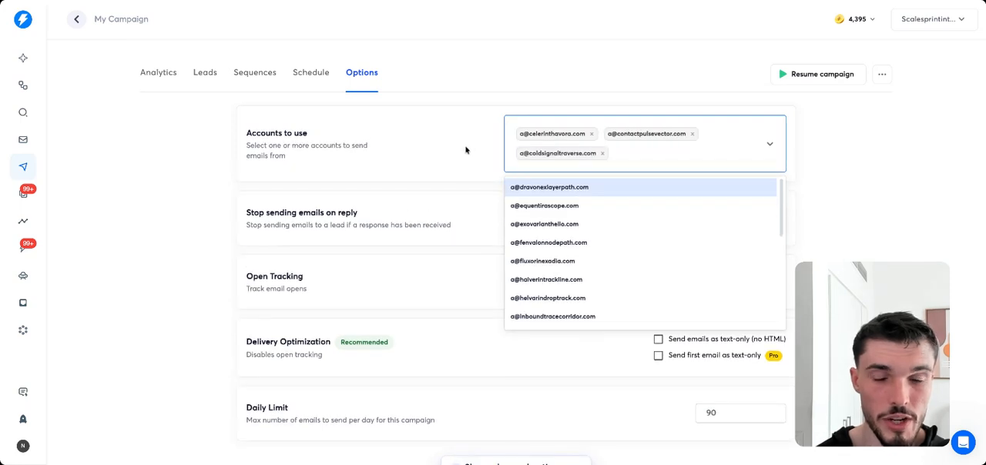
click(465, 150)
scroll(556, 143, down, 2)
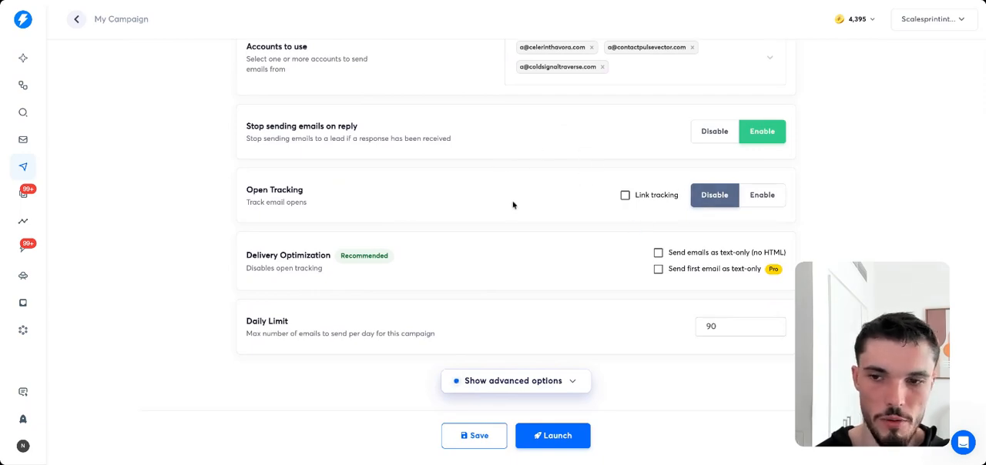
click(658, 253)
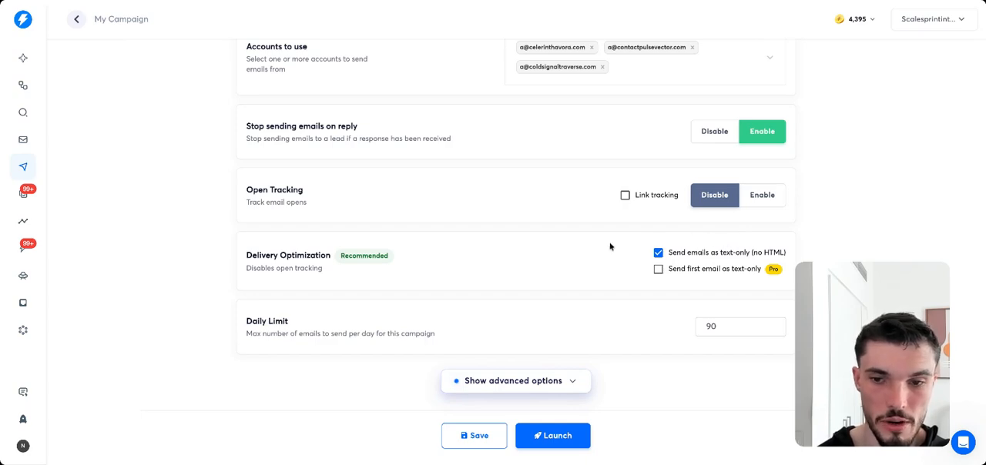
Examine the campaign's daily limit in relation to the chosen sending accounts.
double_click(750, 329)
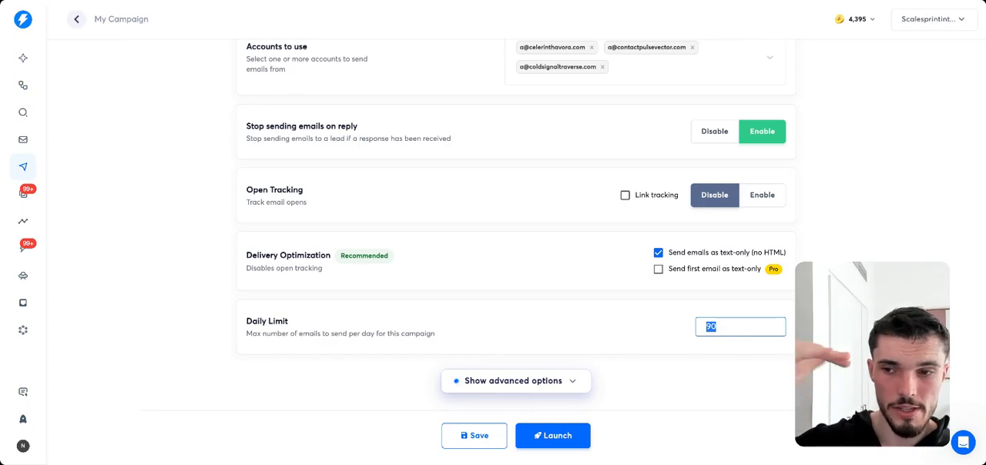
scroll(760, 288, up, 2)
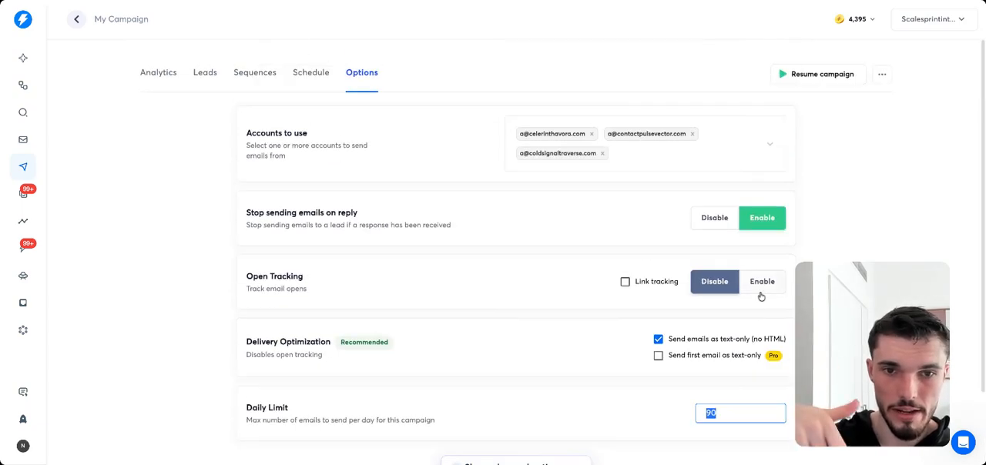
scroll(762, 291, down, 2)
click(747, 326)
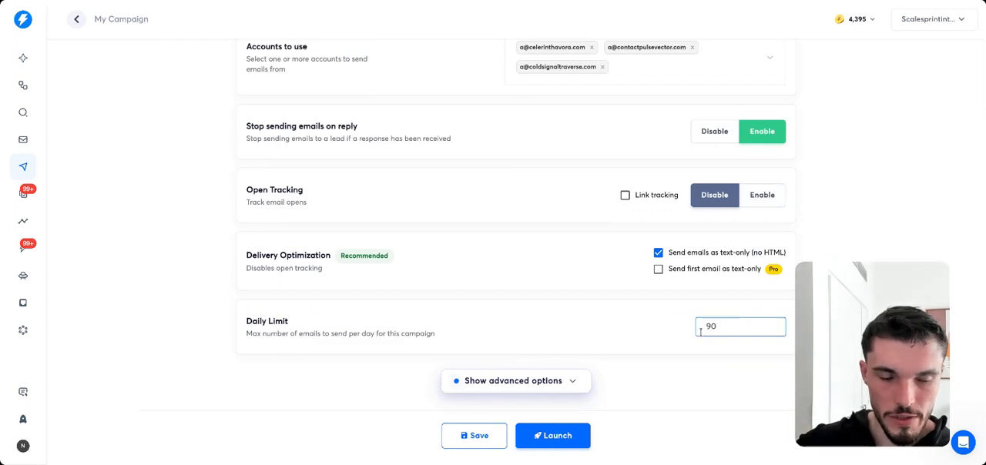
drag(717, 327, 691, 352)
click(570, 367)
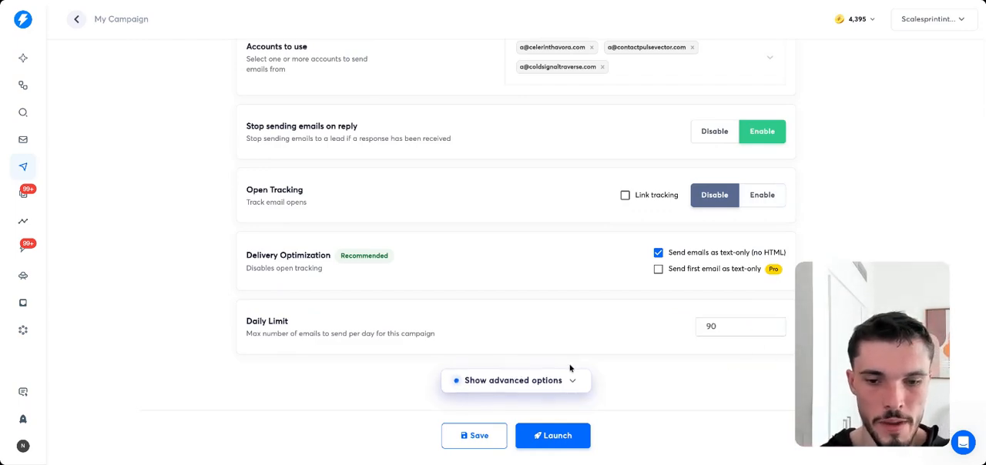
Show the advanced campaign options and examine the minimum and random additional time gap between emails.
click(568, 380)
scroll(674, 348, down, 4)
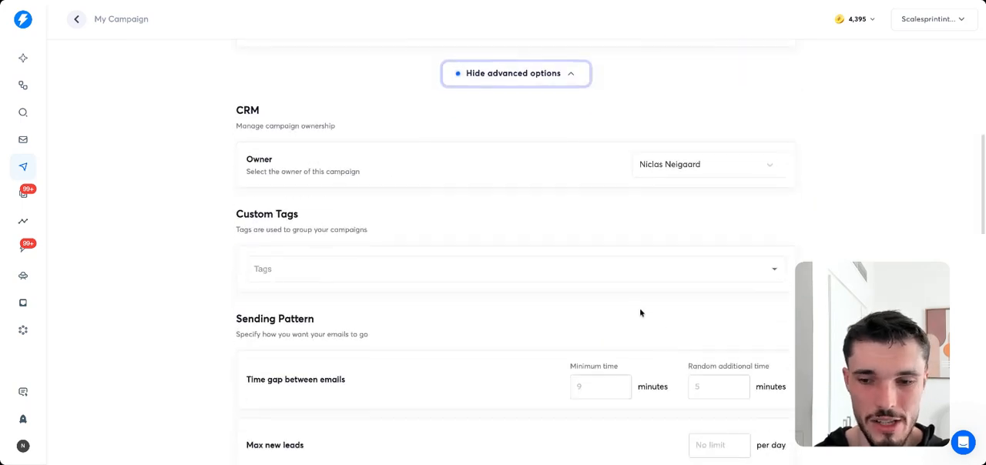
scroll(639, 312, down, 1)
scroll(529, 308, down, 1)
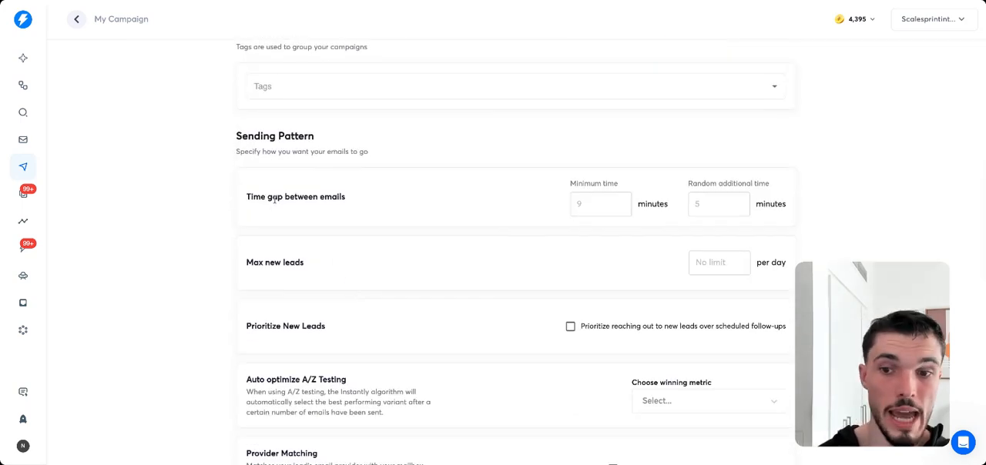
drag(274, 198, 325, 196)
click(482, 197)
click(584, 205)
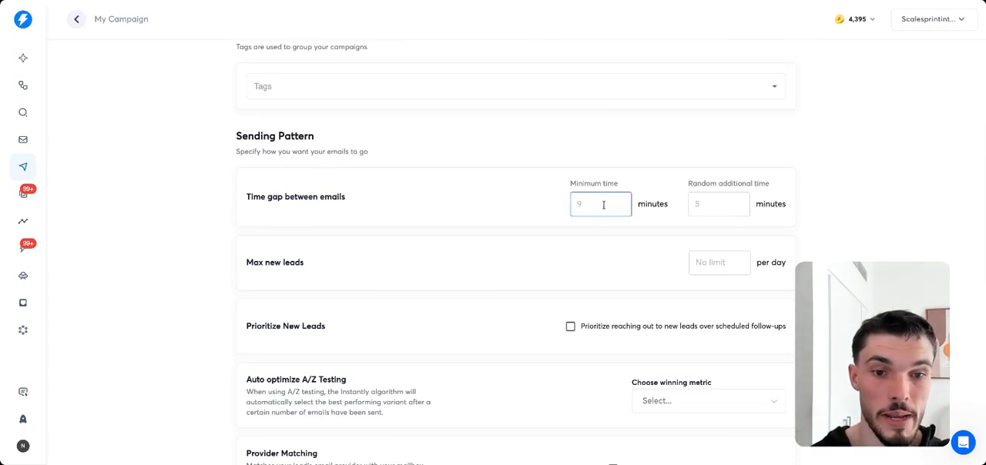
click(690, 204)
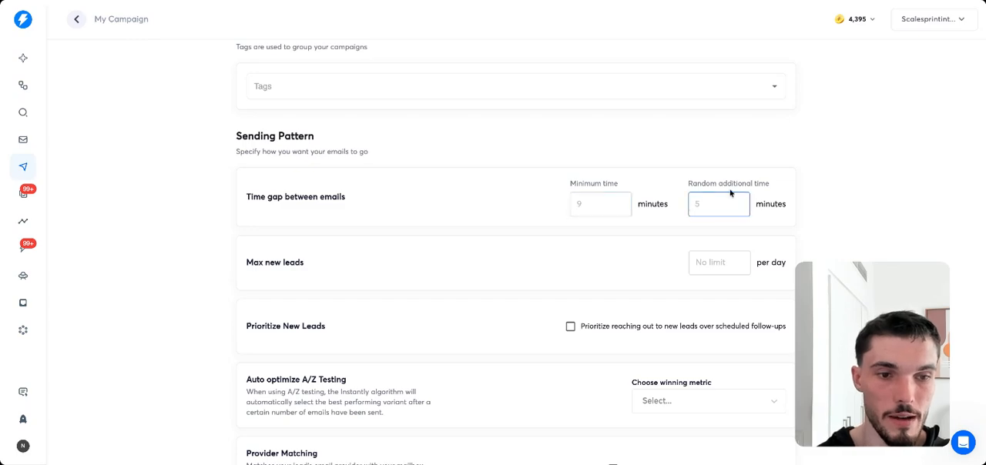
click(842, 214)
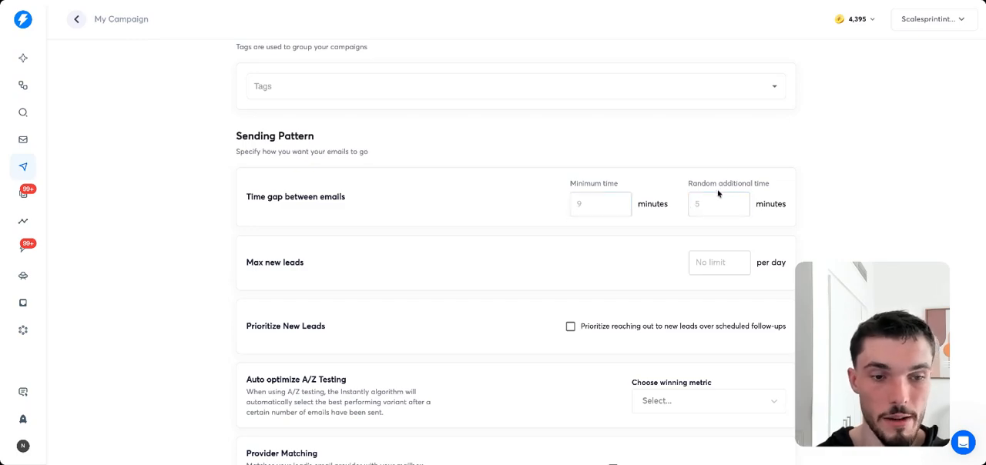
Look through the advanced options for A/Z testing, provider matching, reply stops, unsubscribe header and risky emails, and return to the basic options.
scroll(717, 194, down, 5)
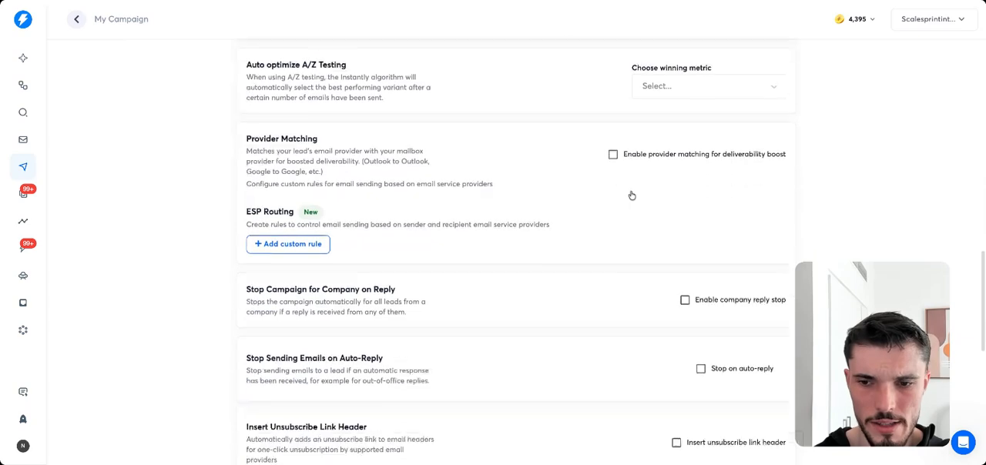
scroll(631, 195, down, 4)
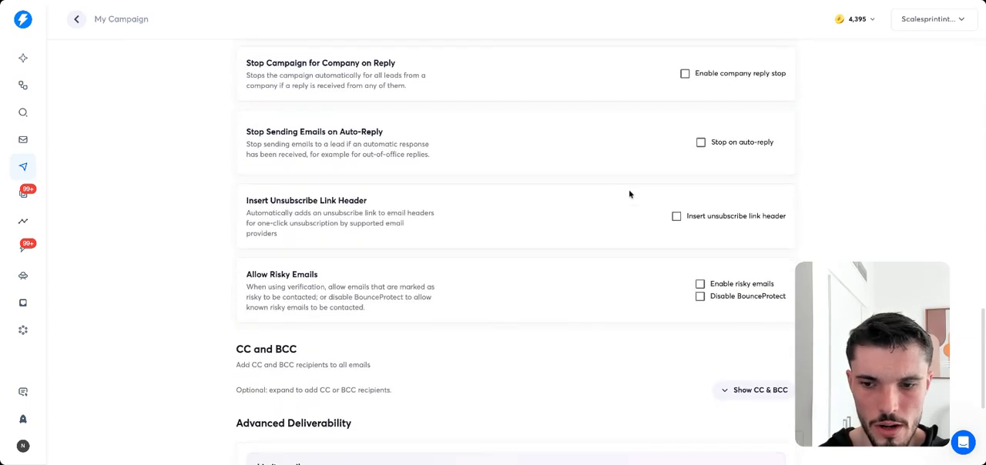
scroll(628, 194, down, 4)
scroll(626, 194, up, 5)
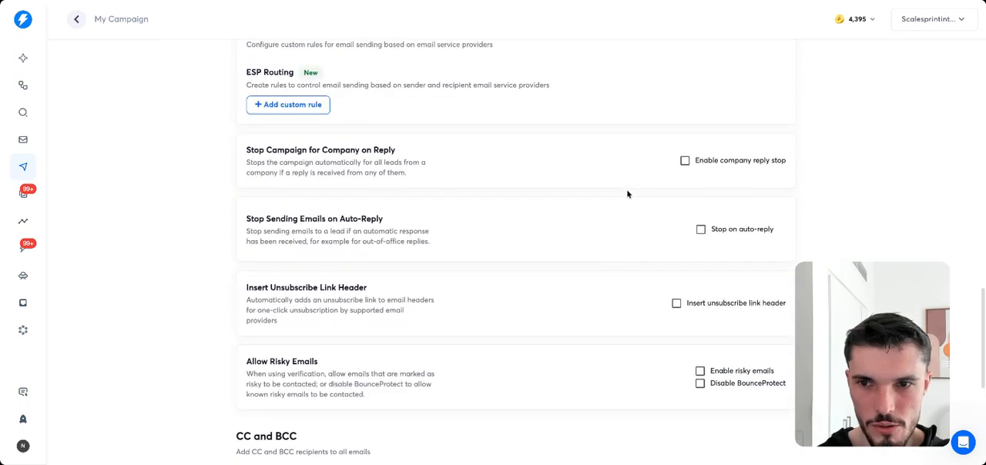
scroll(626, 195, up, 1)
scroll(516, 251, up, 3)
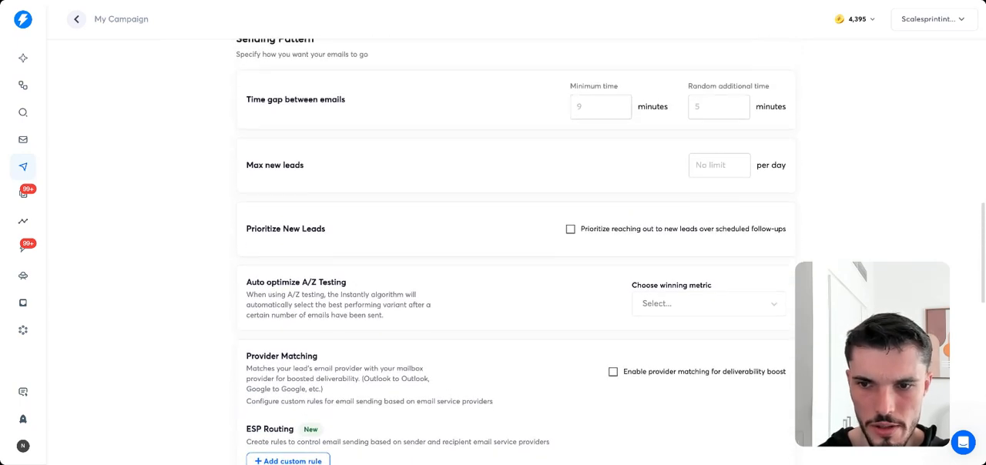
scroll(514, 252, up, 4)
scroll(514, 252, up, 4)
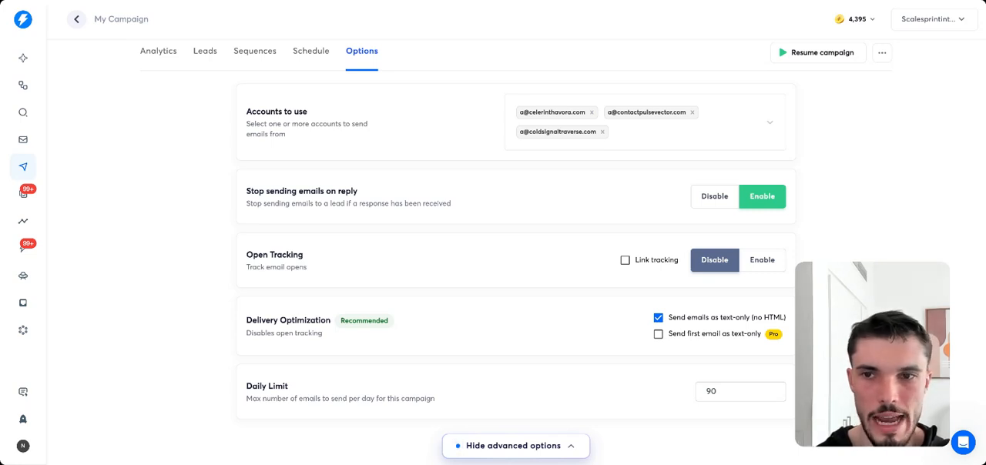
Review the campaign's sending schedule and variants A, B and C of sequence step 1.
click(311, 53)
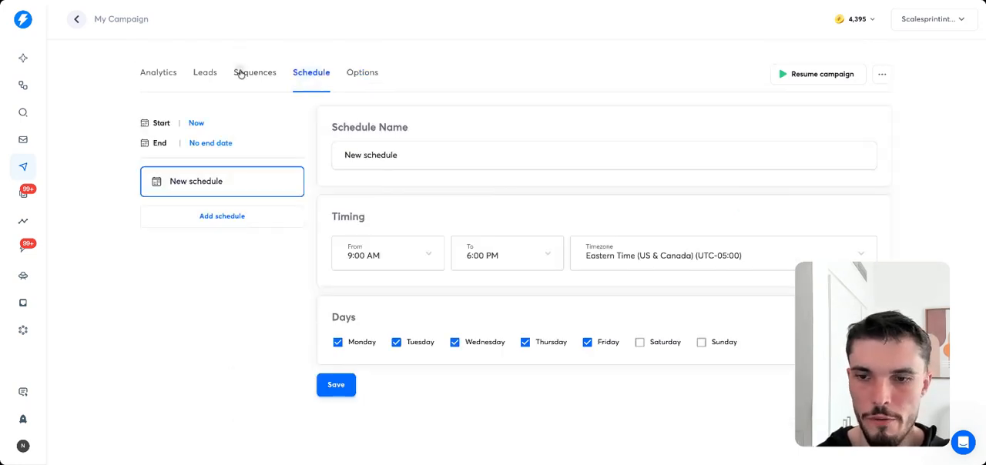
click(239, 71)
click(211, 251)
click(213, 219)
click(215, 182)
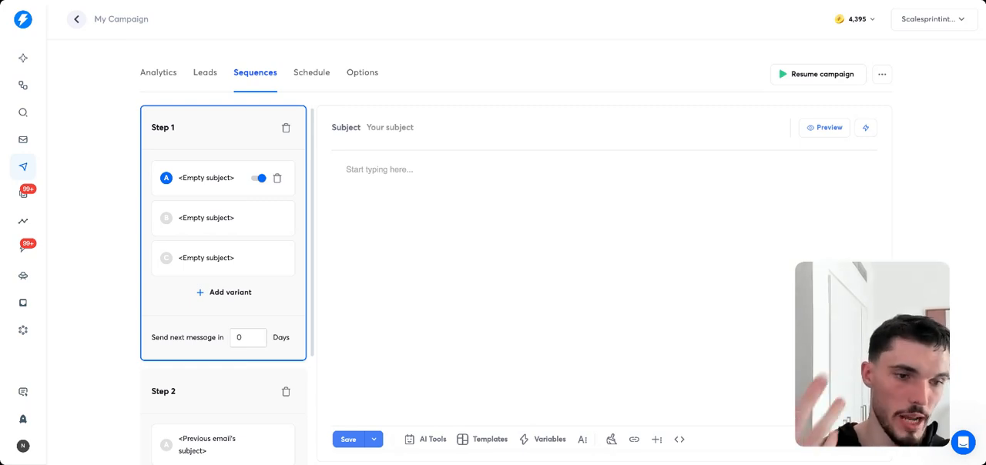
click(311, 74)
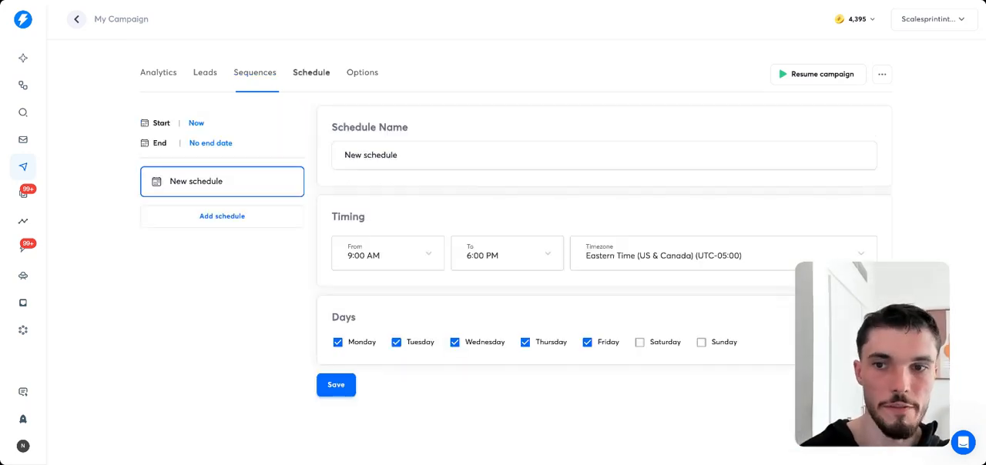
Look at the AI tools for the step 1 email: Sequence Writer, Spintax Writer and Spam Words Checker.
click(259, 80)
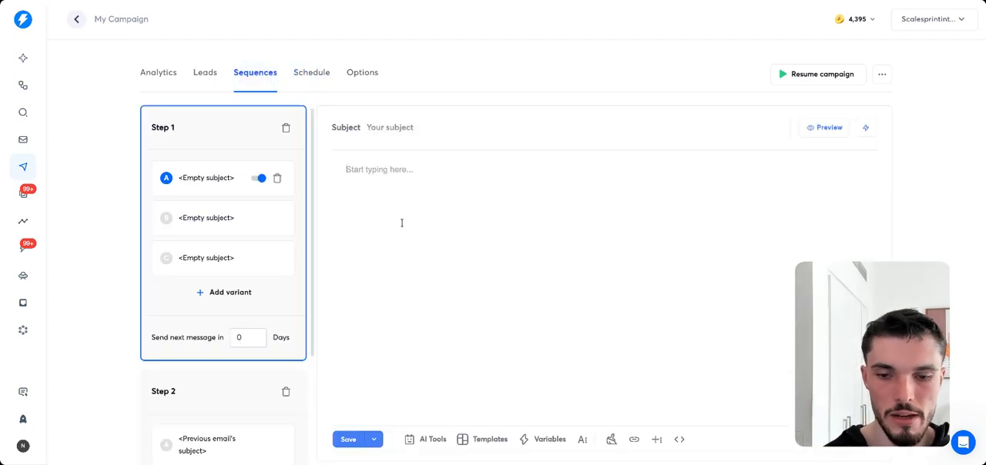
click(428, 439)
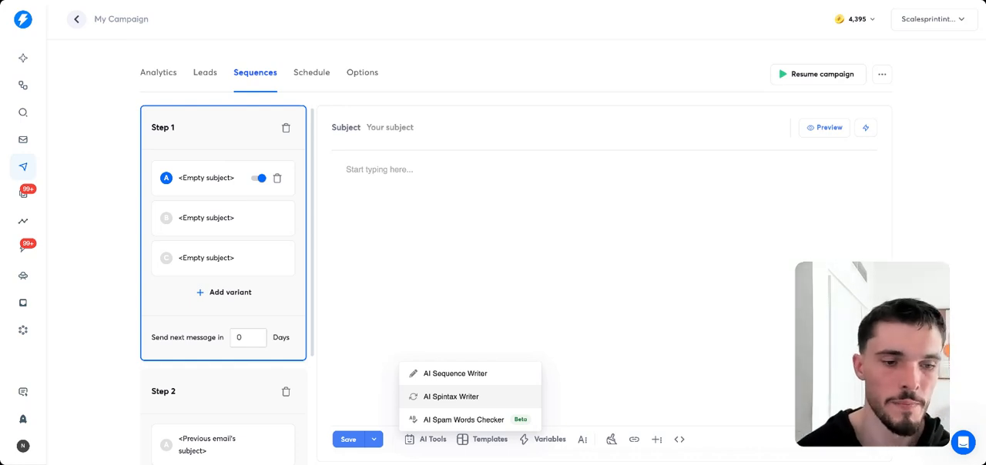
click(476, 420)
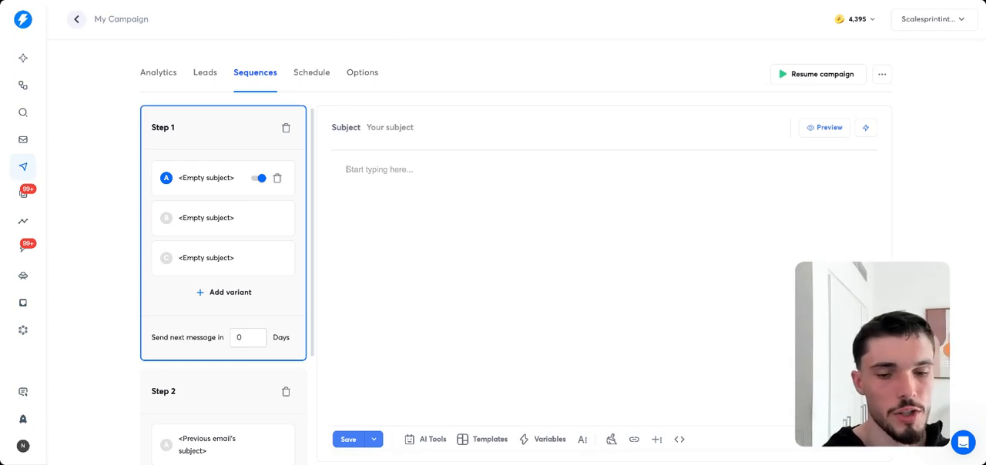
click(428, 439)
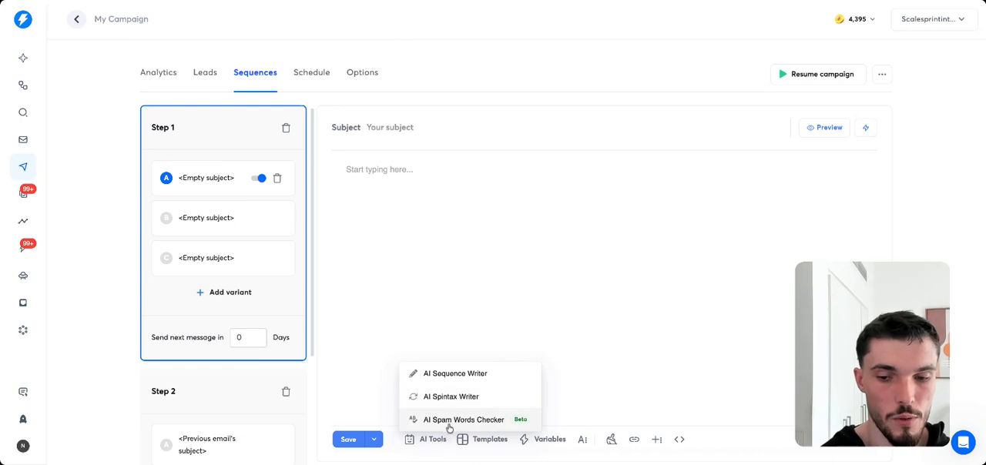
click(555, 327)
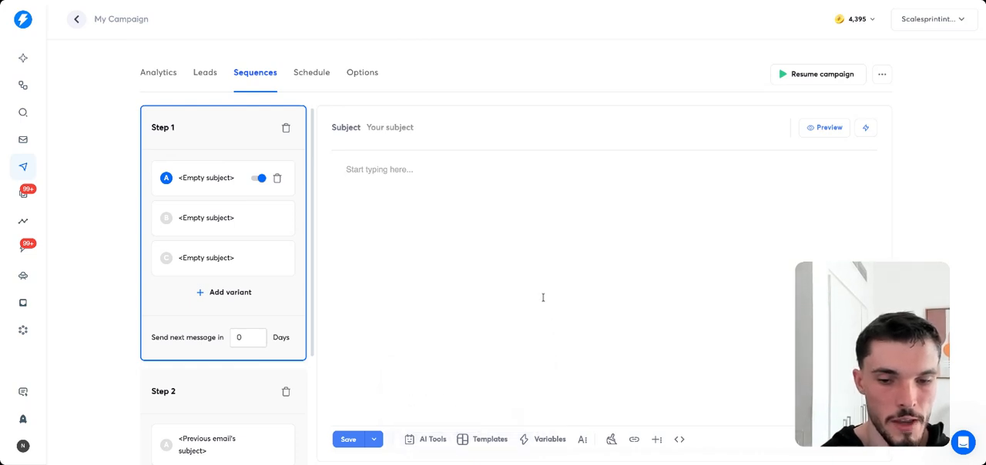
Insert the account signature variable {{accountSignature}} into the body of the step 1 email, variant A.
click(545, 439)
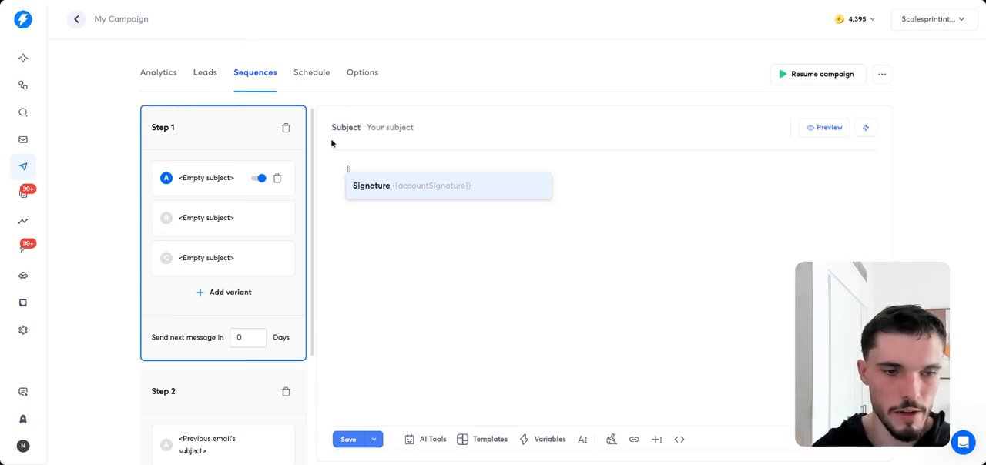
click(405, 191)
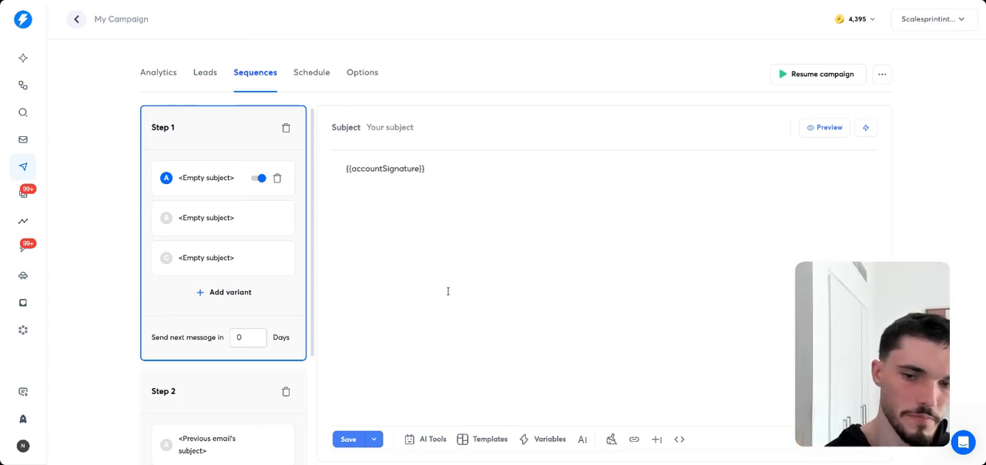
drag(339, 169, 426, 181)
click(431, 188)
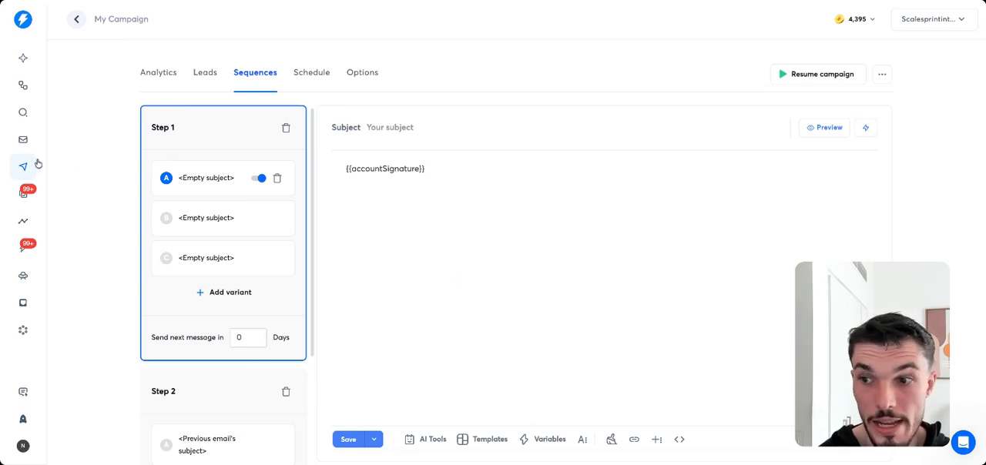
Look through the Unibox lead status filters, including the additional ones such as Out of office, Wrong person and Not interested.
click(24, 195)
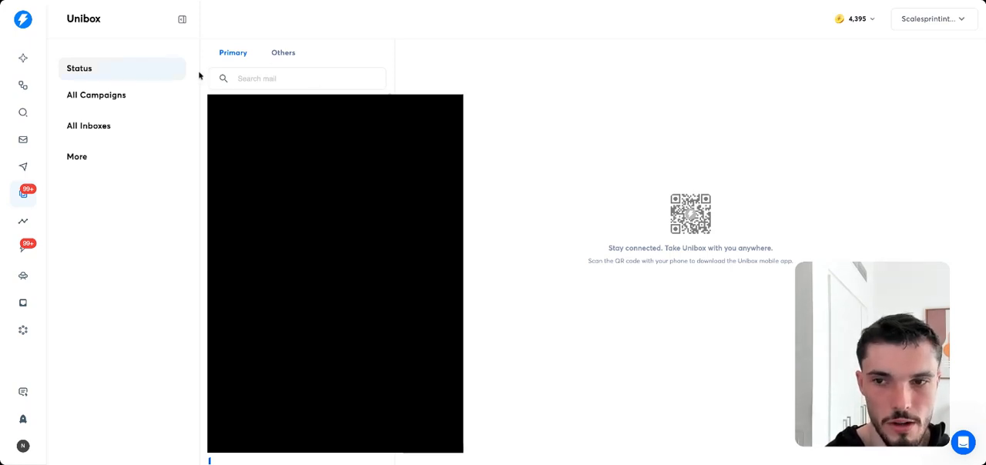
click(161, 67)
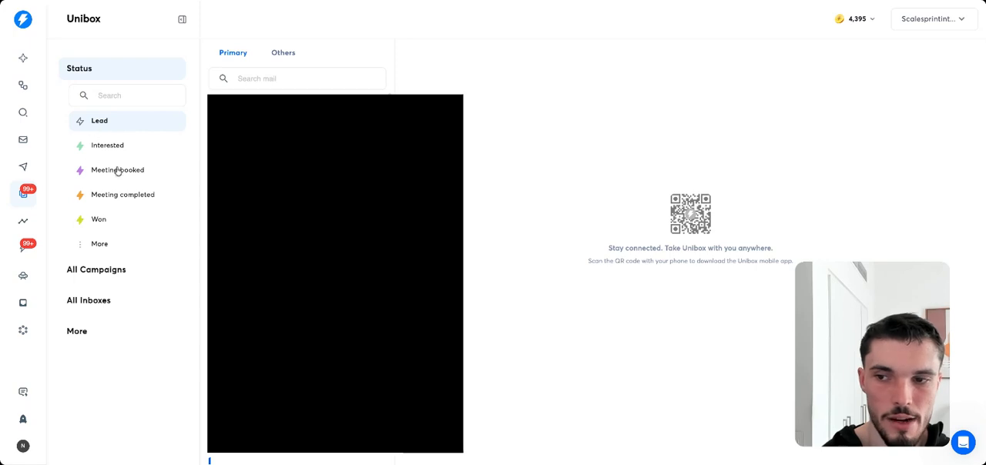
click(101, 247)
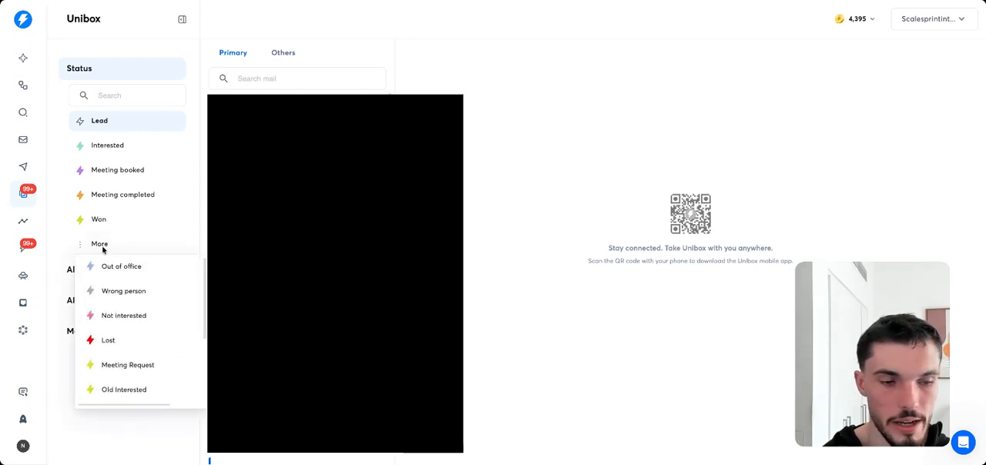
click(102, 246)
click(119, 244)
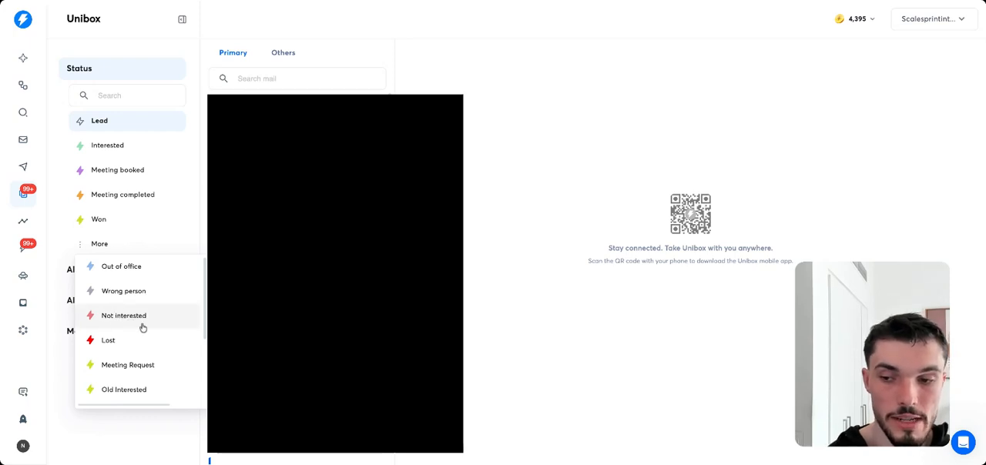
click(67, 161)
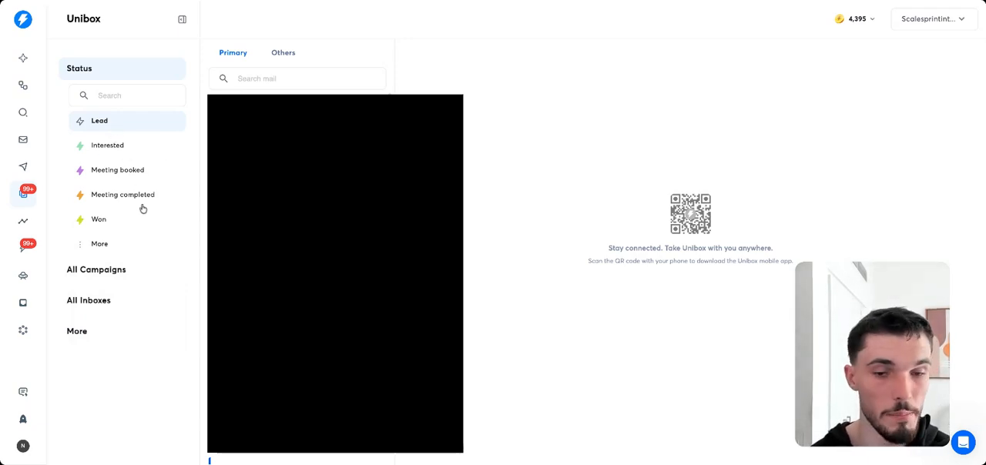
click(128, 245)
click(64, 244)
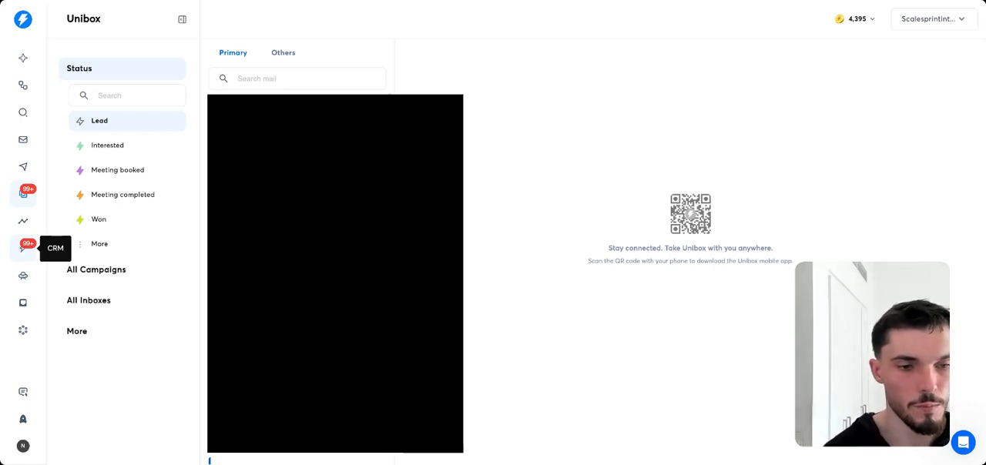
Open the workspace settings and go through the account settings and preferences to the app integrations.
click(22, 446)
click(58, 397)
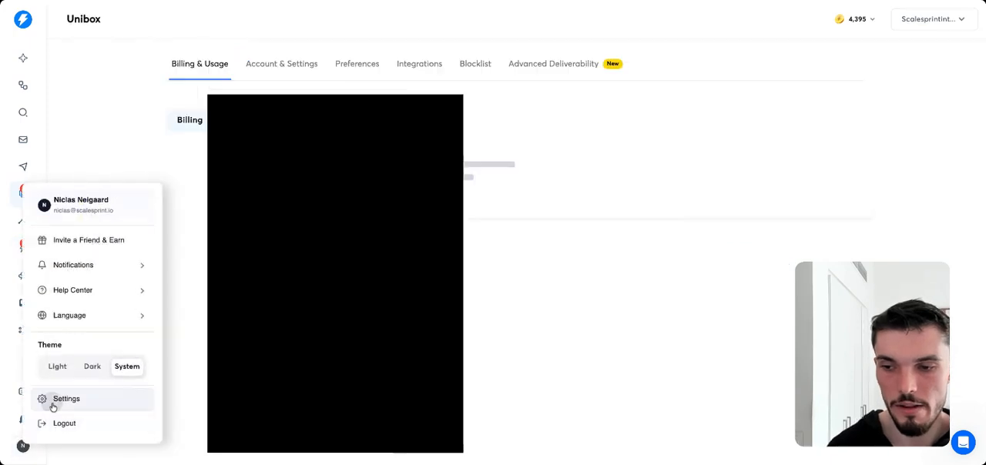
click(280, 72)
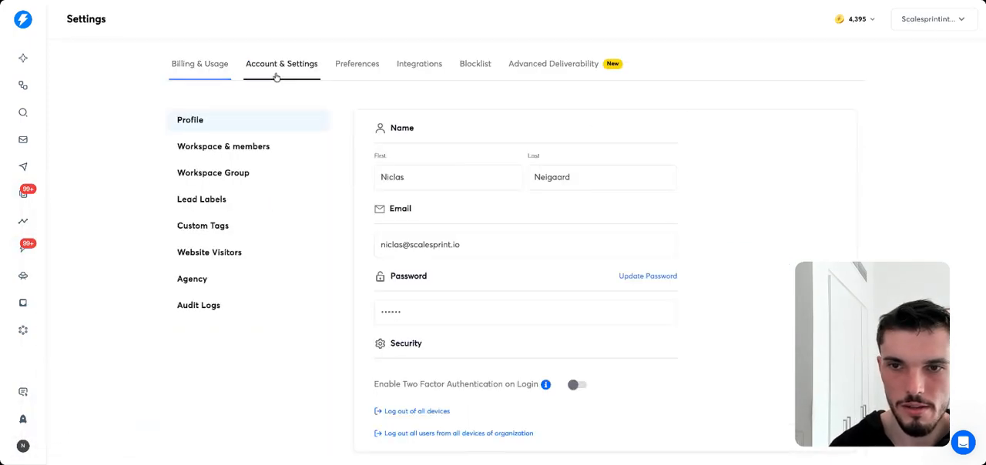
click(348, 73)
click(428, 74)
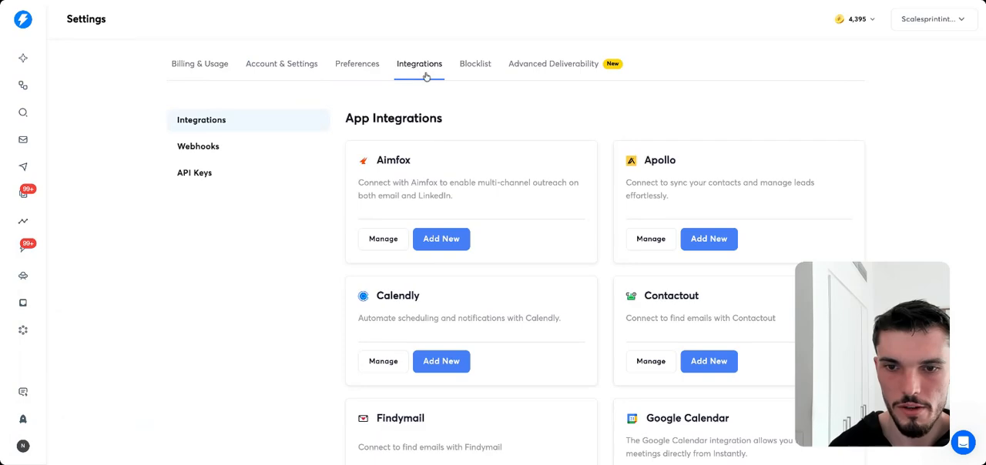
Browse the available app integrations, such as HeyReach, HubSpot, Salesforce and Slack.
scroll(490, 196, down, 3)
scroll(551, 198, down, 5)
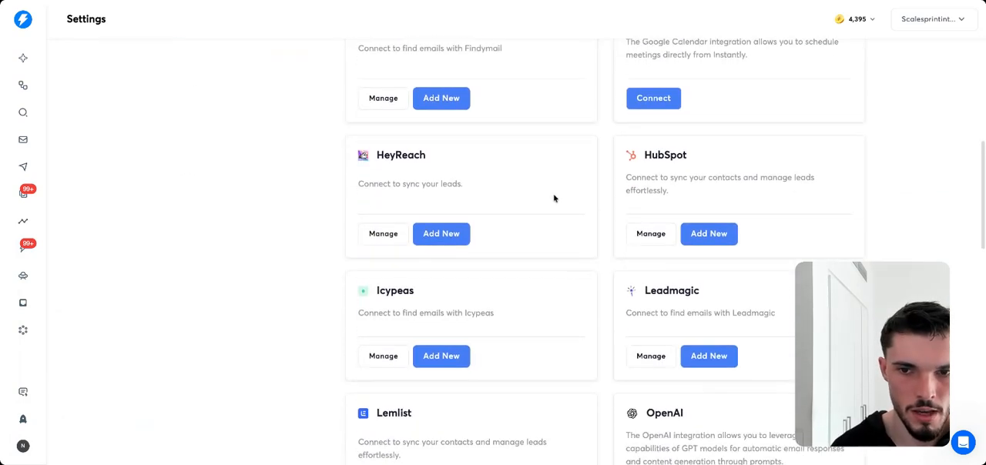
scroll(553, 198, down, 8)
scroll(551, 191, up, 8)
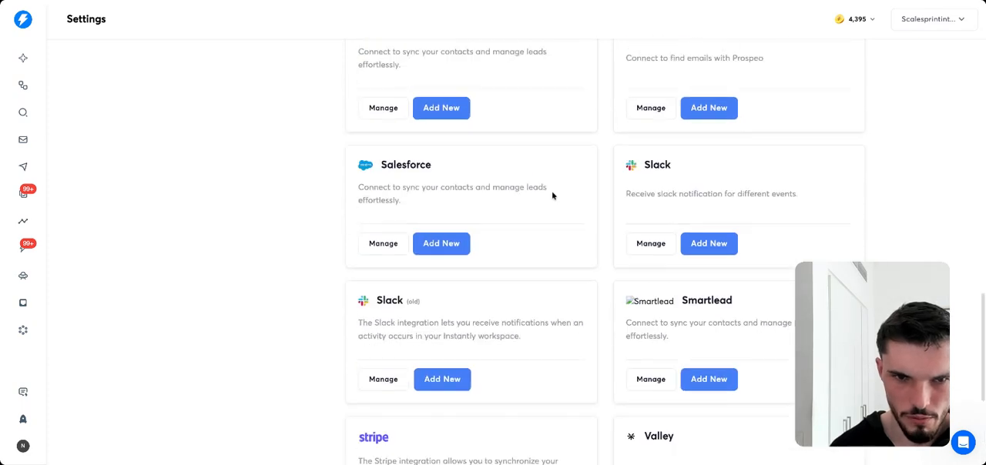
scroll(551, 193, up, 10)
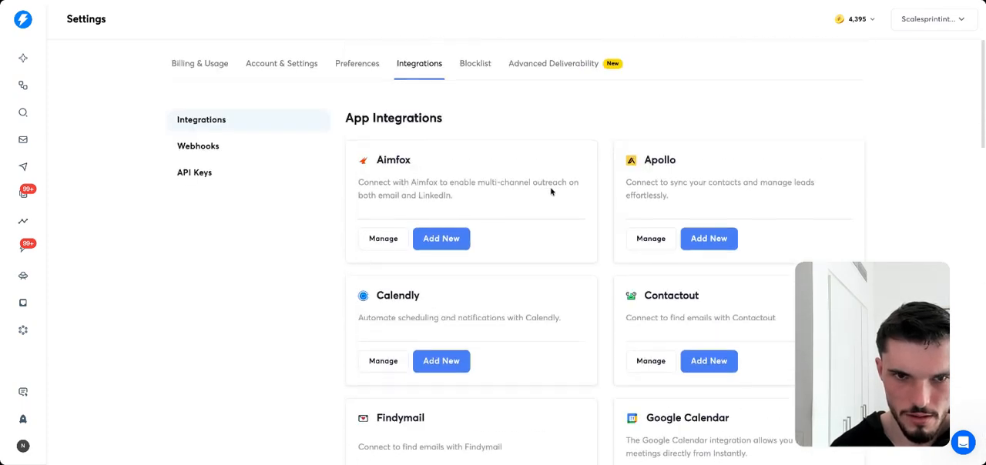
scroll(648, 217, down, 4)
double_click(645, 228)
click(639, 235)
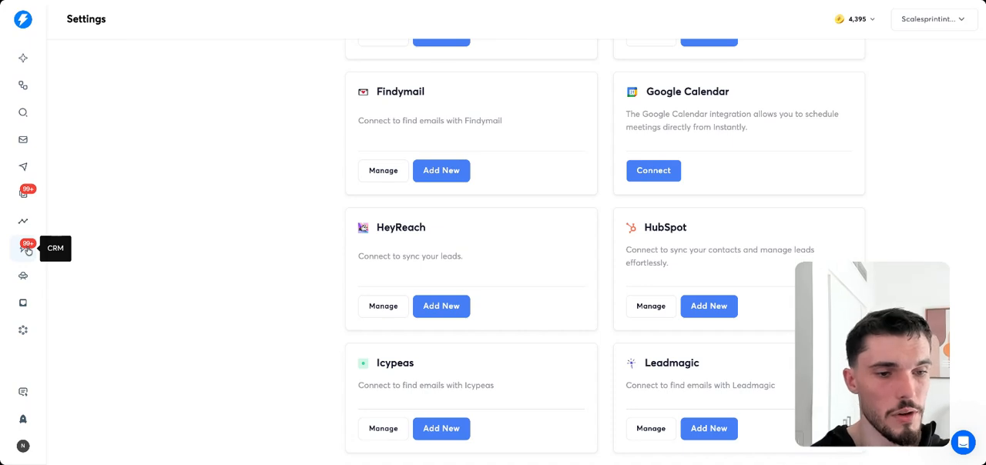
scroll(203, 269, up, 5)
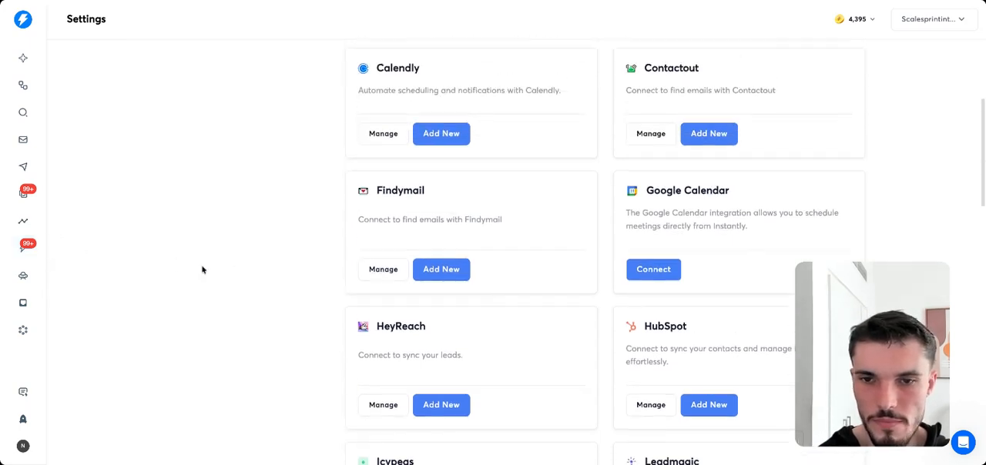
Review the analytics for total sent, reply rate and opportunities, and check the date range choices.
click(16, 223)
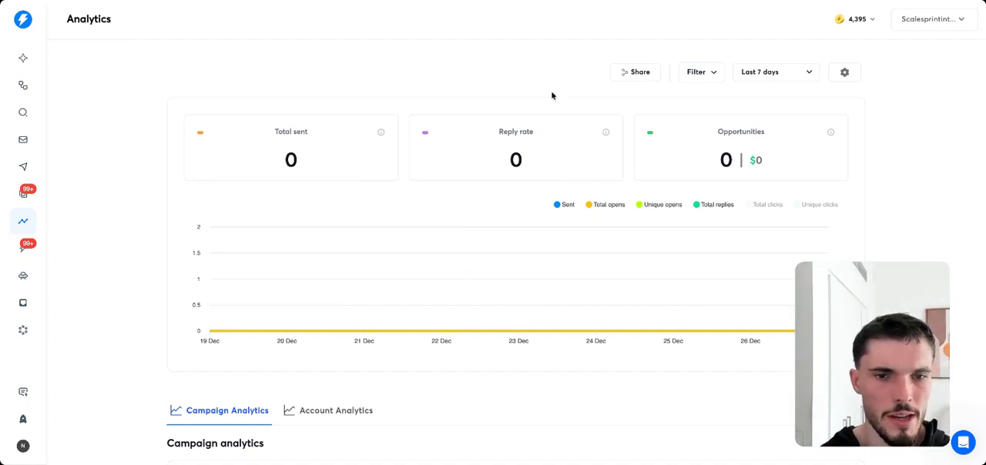
drag(207, 114, 730, 154)
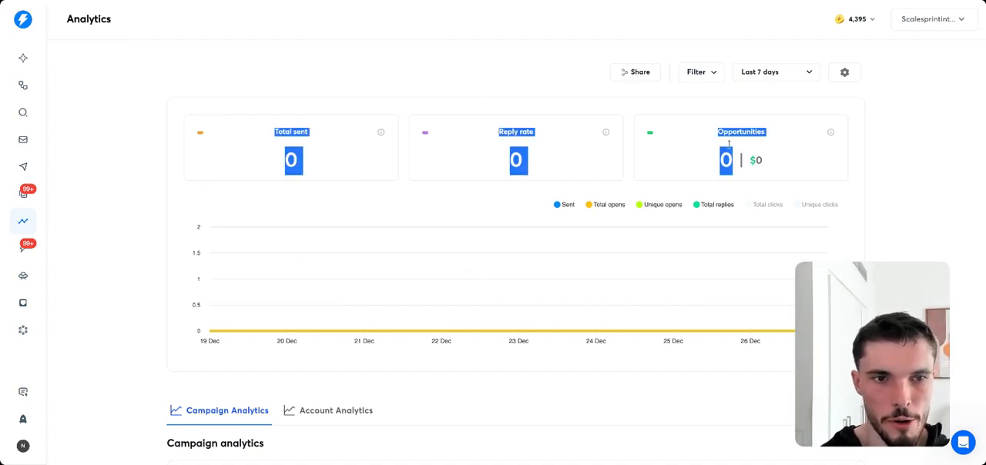
click(759, 71)
click(755, 74)
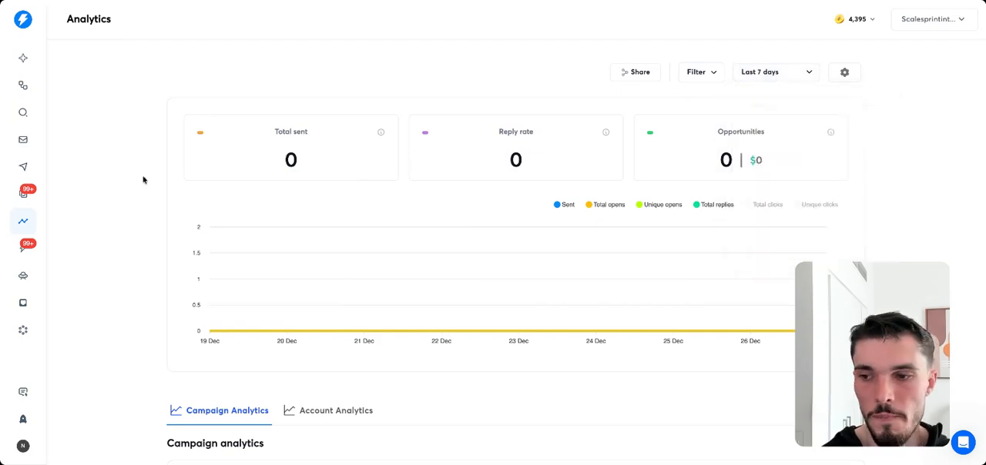
Look at the Website Visitors page and its setup prompt.
click(22, 275)
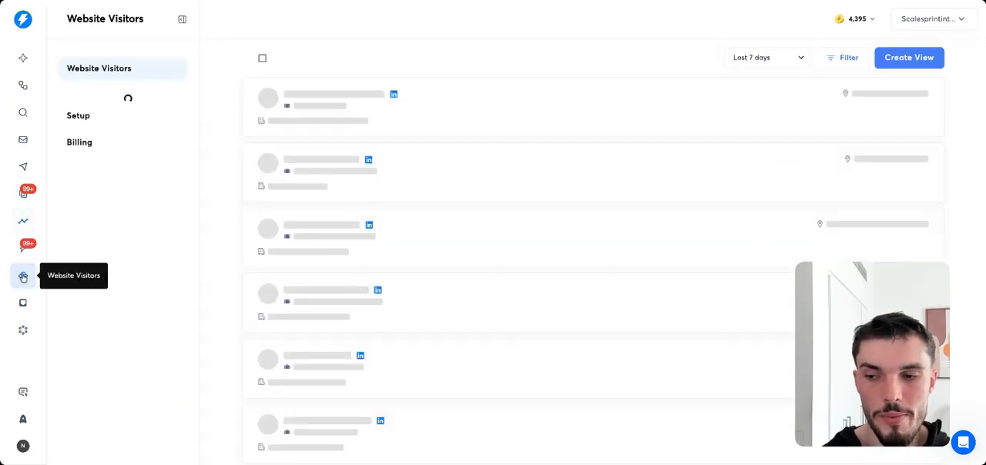
drag(692, 136, 461, 187)
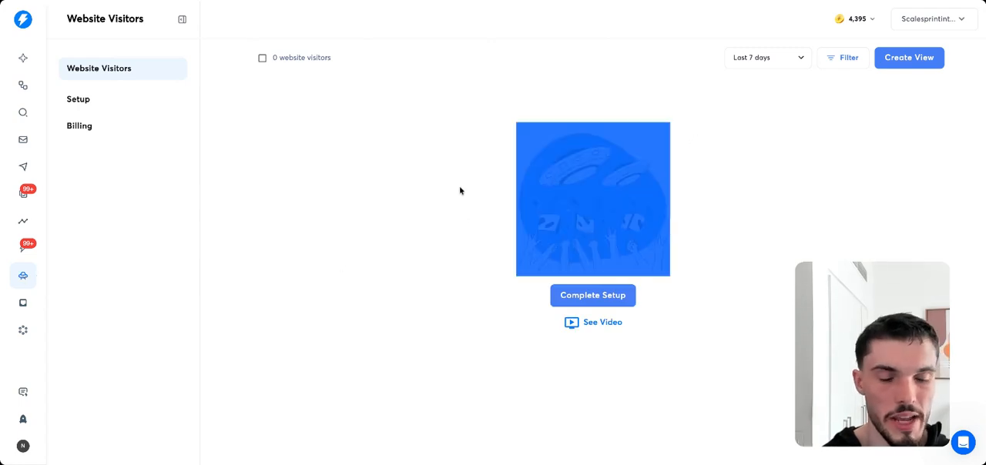
click(460, 187)
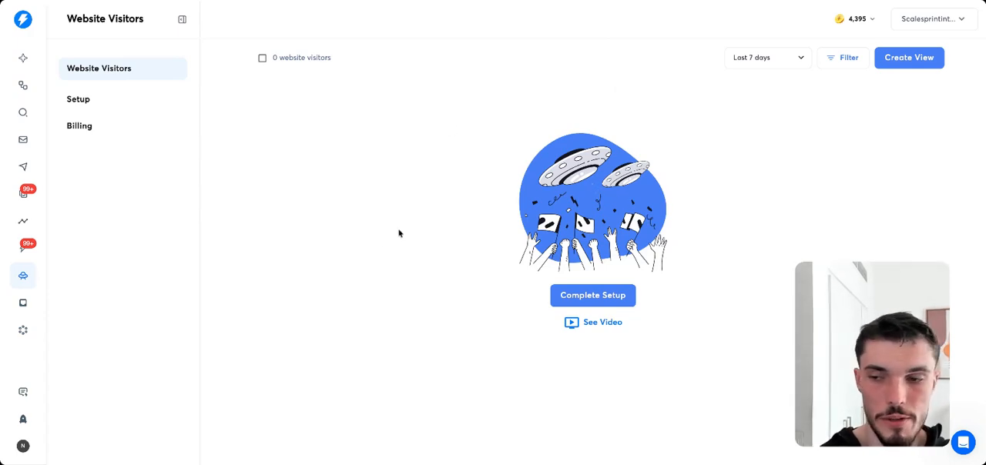
Look at the Inbox Placement tests page and the list of AI agents.
click(23, 304)
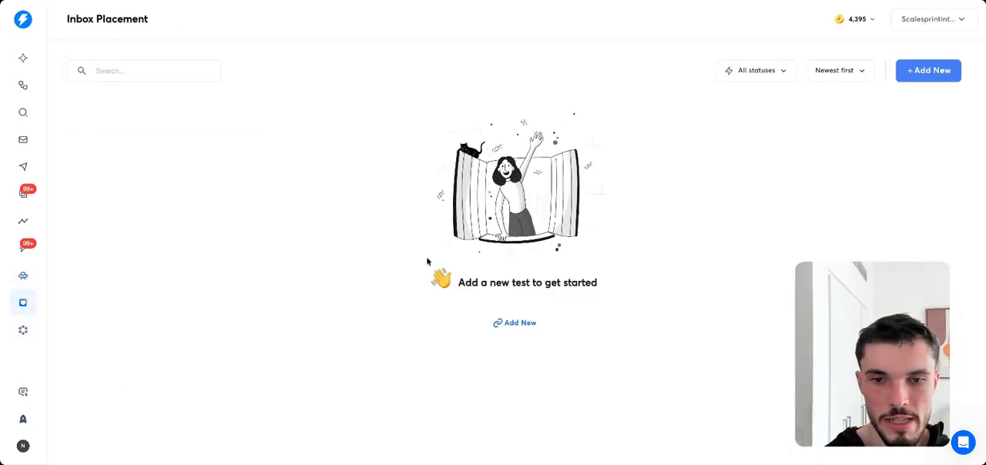
drag(427, 260, 422, 212)
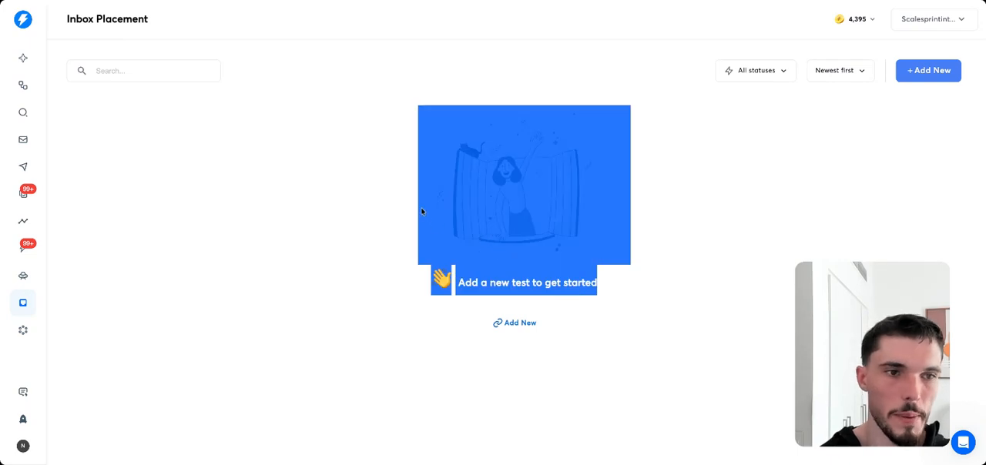
click(407, 162)
drag(516, 206, 509, 190)
click(646, 262)
click(376, 200)
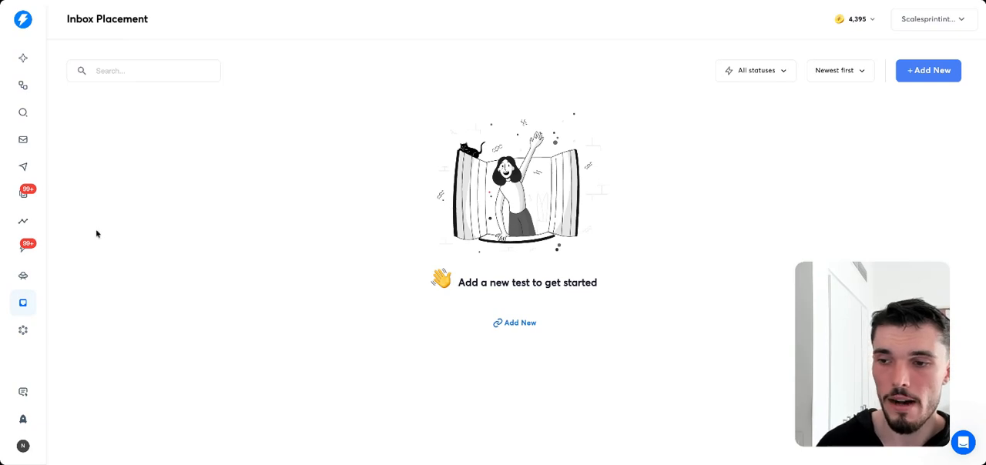
click(31, 332)
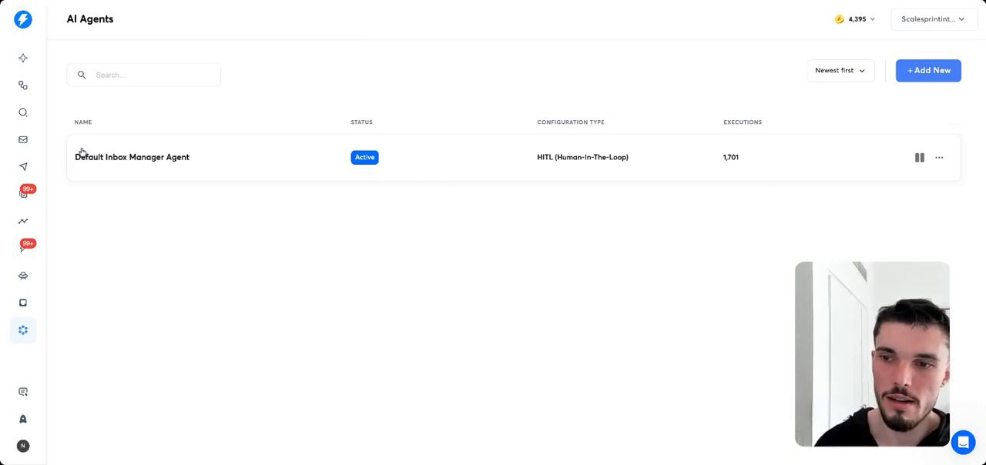
Review the billing and usage settings for the email outreach plan and the Calls & SMS section.
click(23, 446)
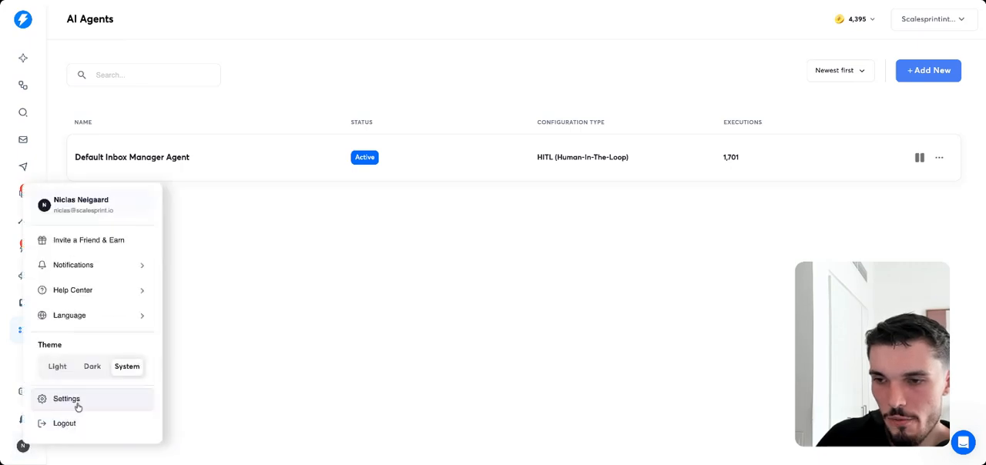
click(76, 402)
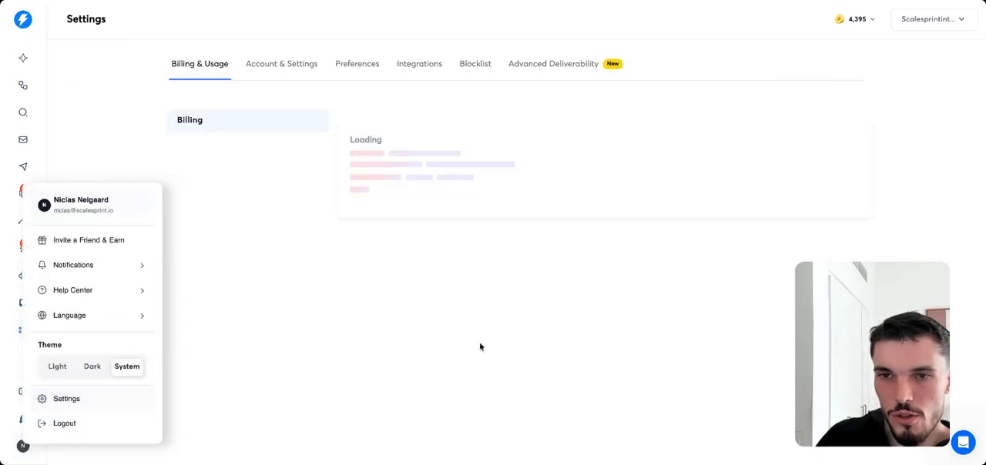
click(133, 114)
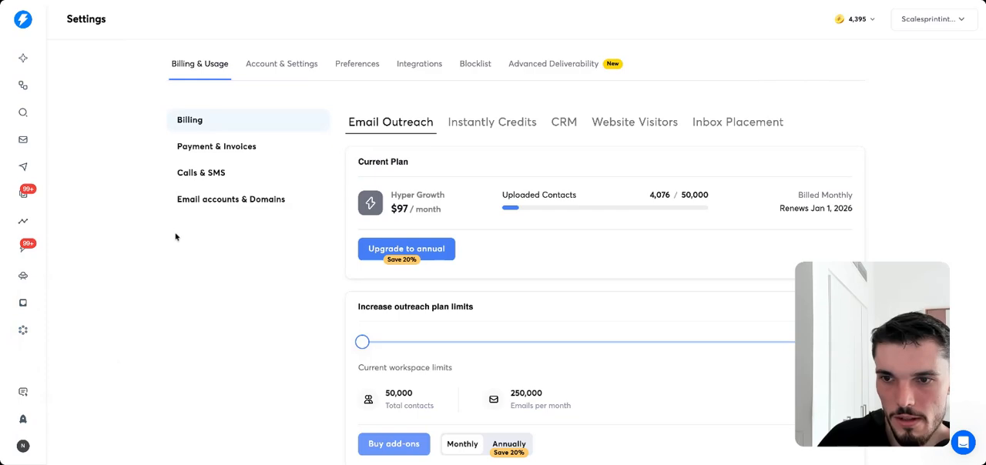
click(202, 176)
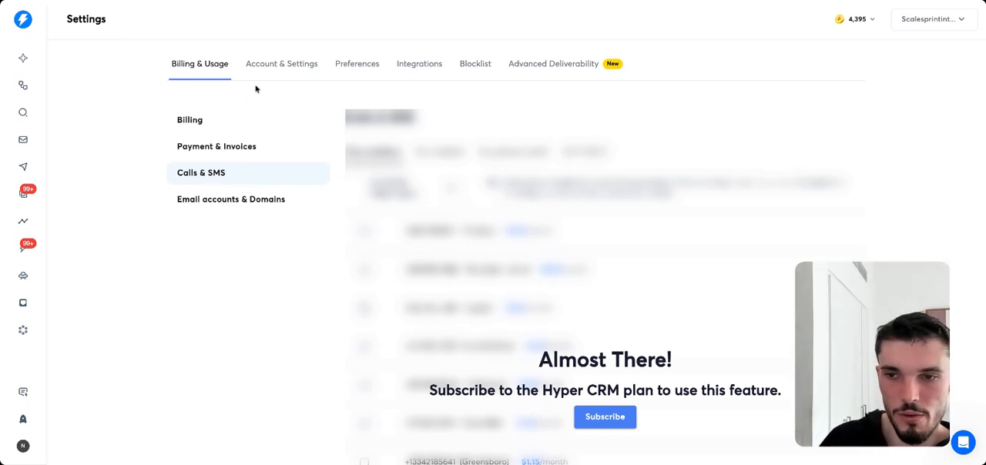
Examine the lead labels and custom tags in the account settings.
click(275, 73)
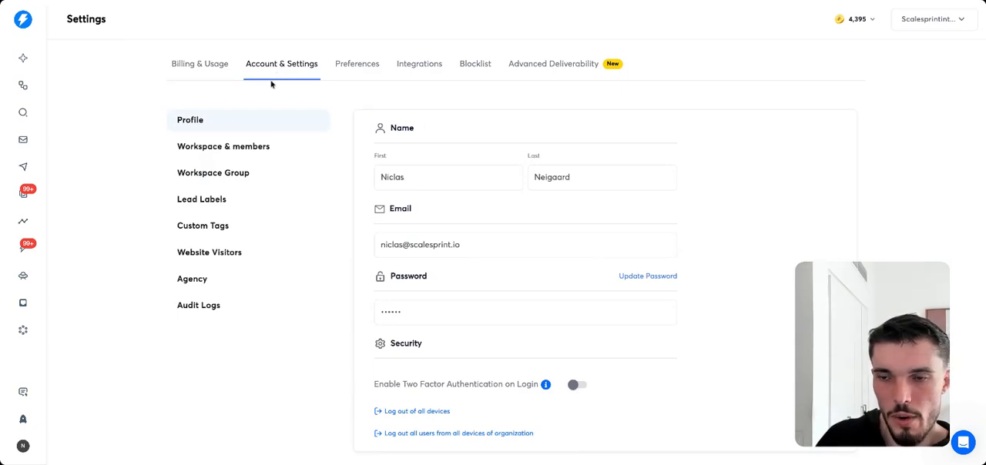
click(234, 205)
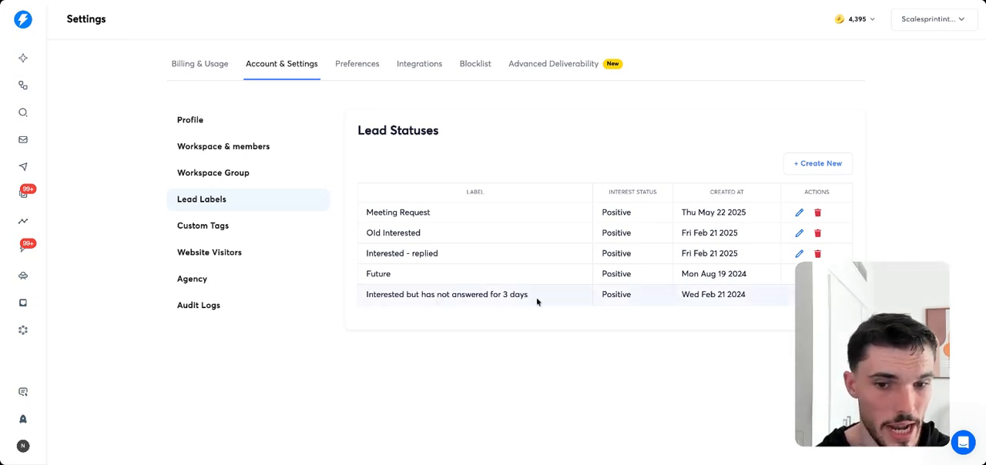
drag(537, 302, 462, 299)
click(460, 301)
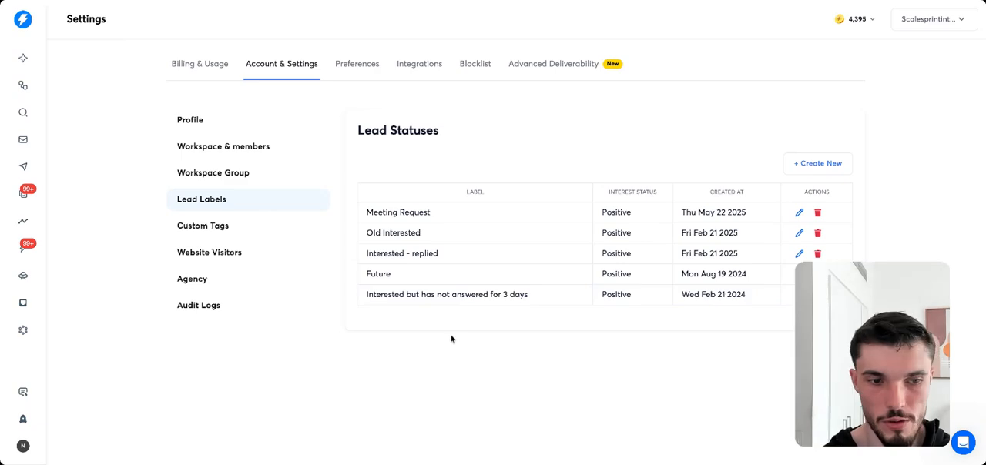
click(239, 225)
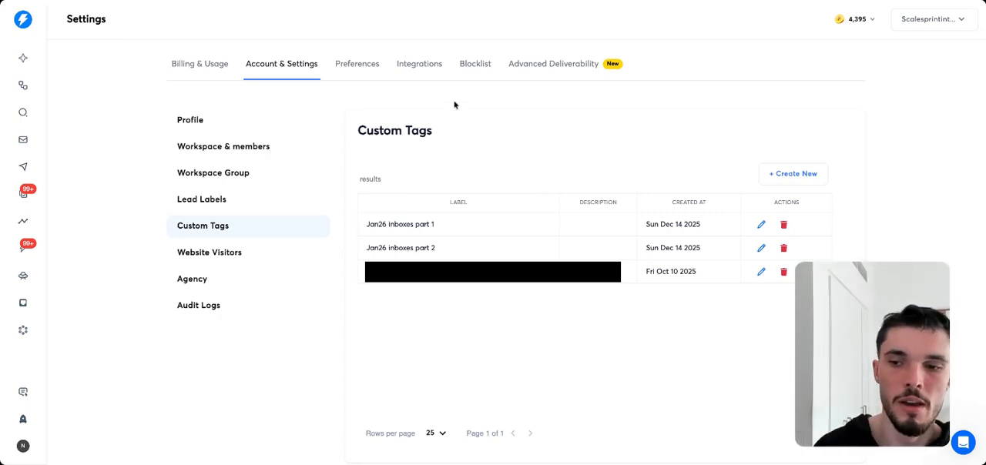
Review the workspace preferences for default opportunity value, AI automations and Unibox, including the option to show auto-replies.
click(353, 64)
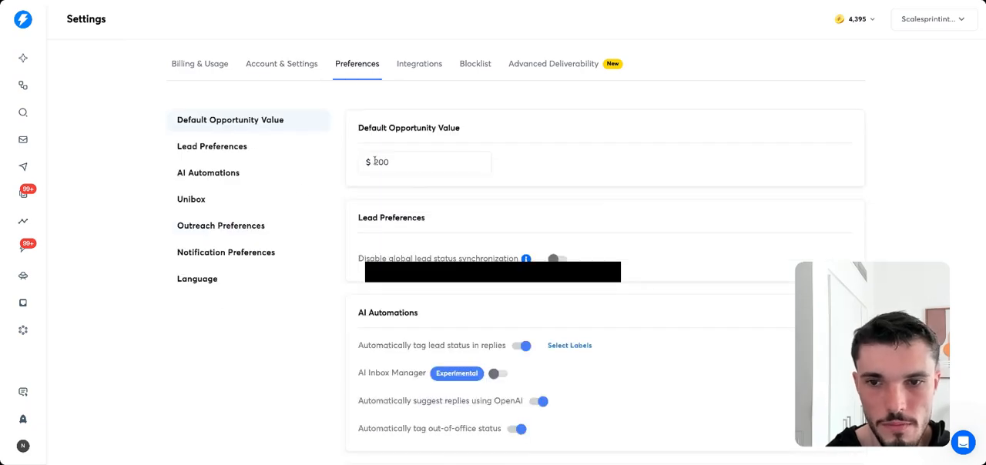
drag(372, 128, 459, 129)
scroll(442, 165, down, 3)
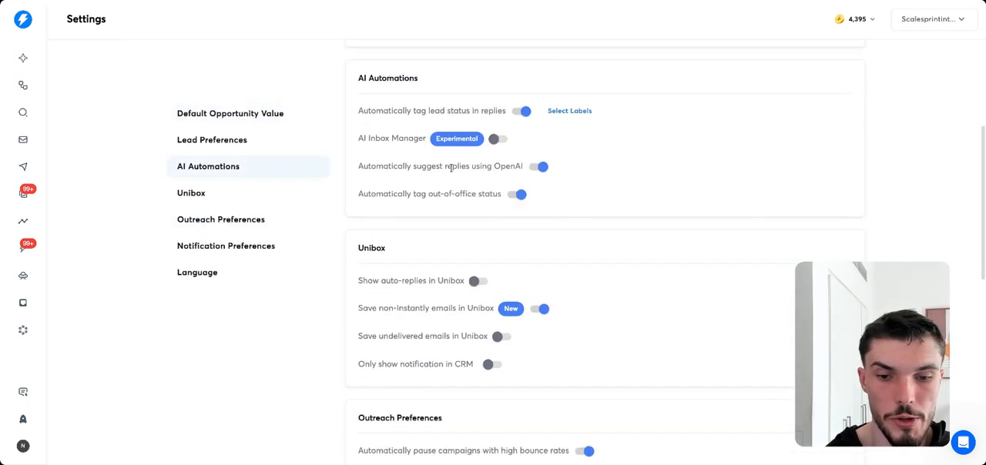
scroll(373, 195, down, 6)
scroll(426, 185, up, 7)
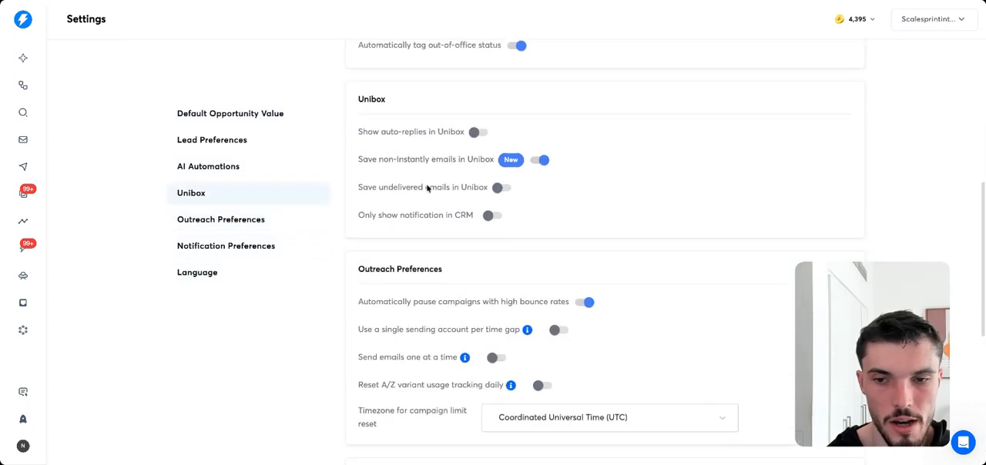
scroll(423, 198, down, 1)
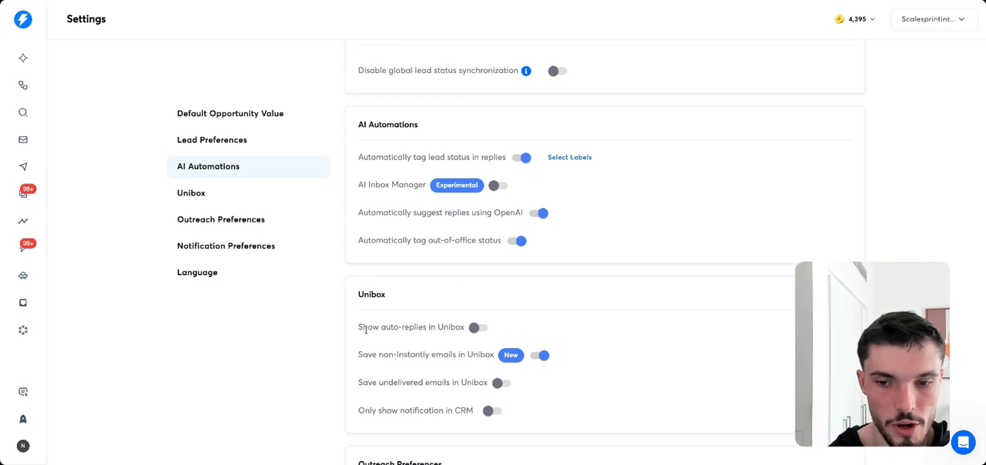
drag(367, 327, 444, 327)
click(441, 327)
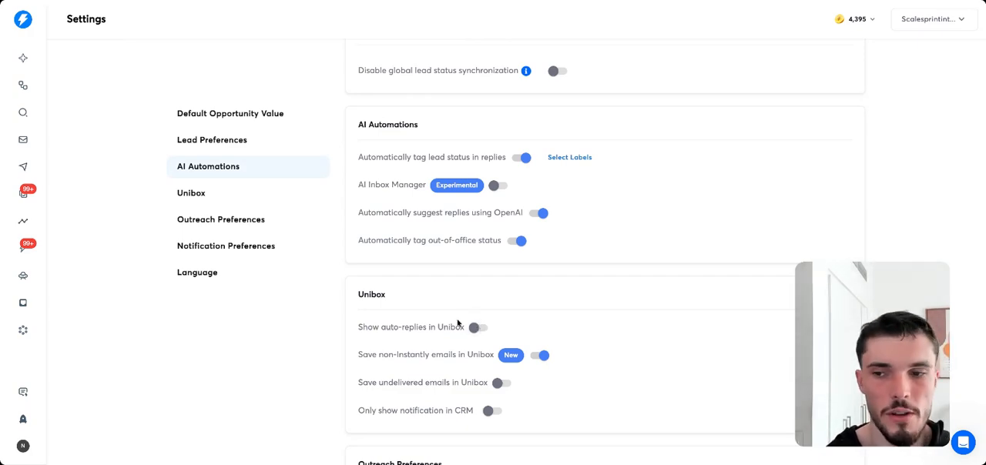
Look through the outreach, notification and language preferences.
scroll(231, 222, up, 3)
click(235, 221)
scroll(237, 221, down, 5)
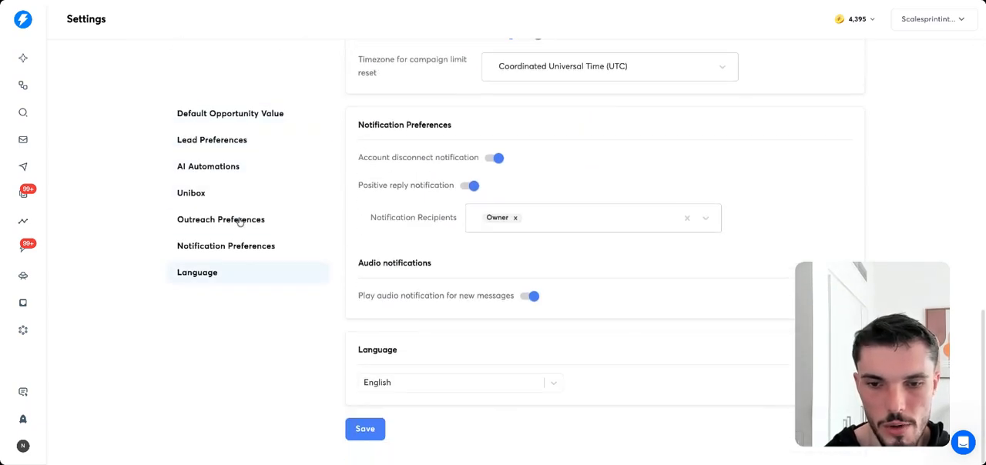
scroll(237, 221, up, 7)
scroll(383, 249, up, 5)
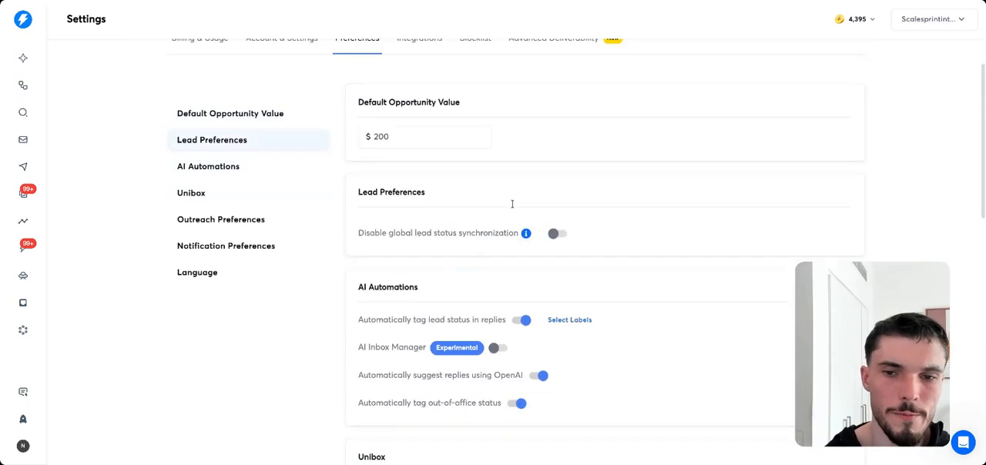
Browse the available app integrations, from Aimfox and Apollo through OpenAI and Prospeo to Stripe and Zapier.
click(426, 67)
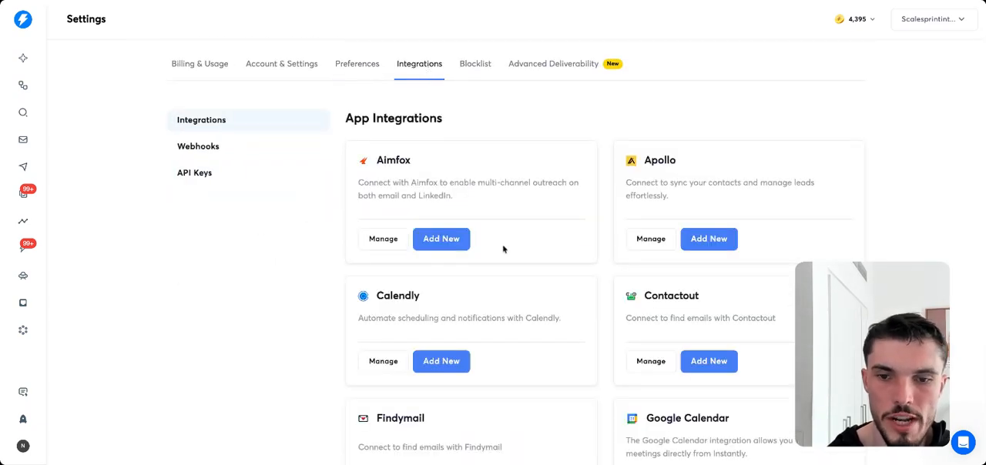
scroll(594, 273, down, 3)
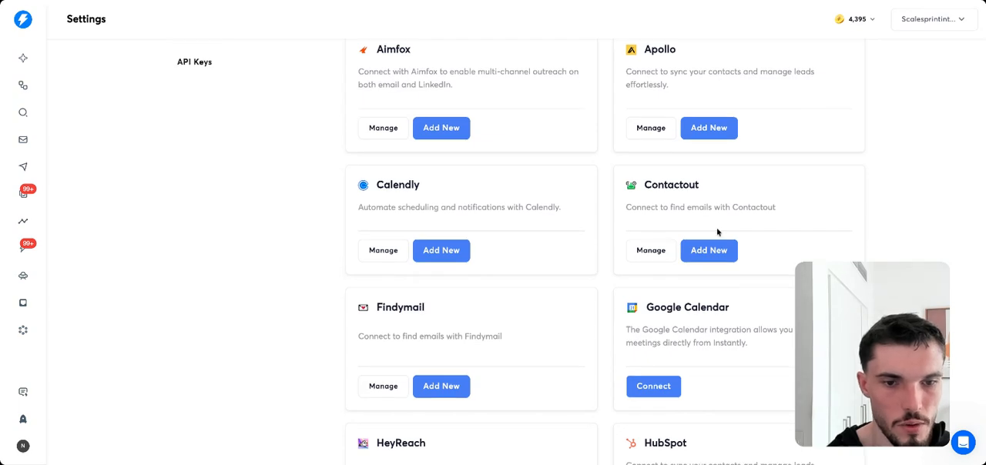
scroll(717, 232, down, 20)
scroll(604, 254, up, 20)
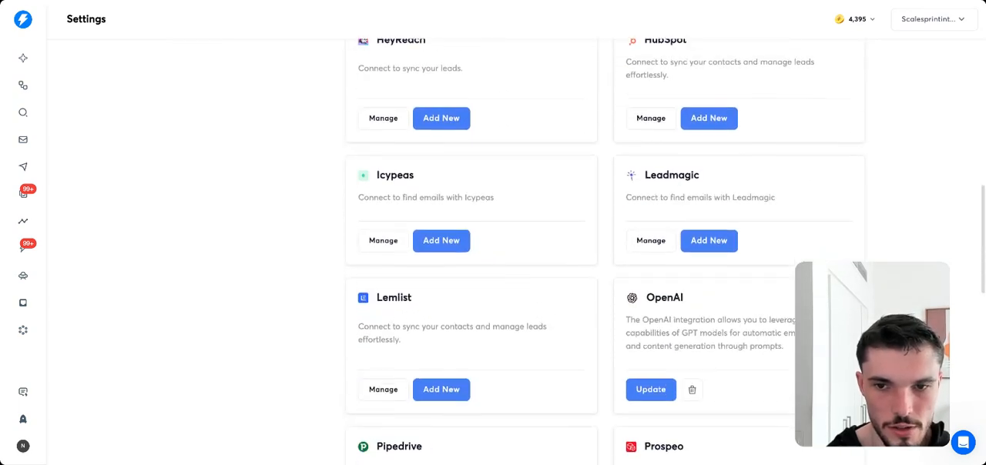
scroll(604, 254, down, 6)
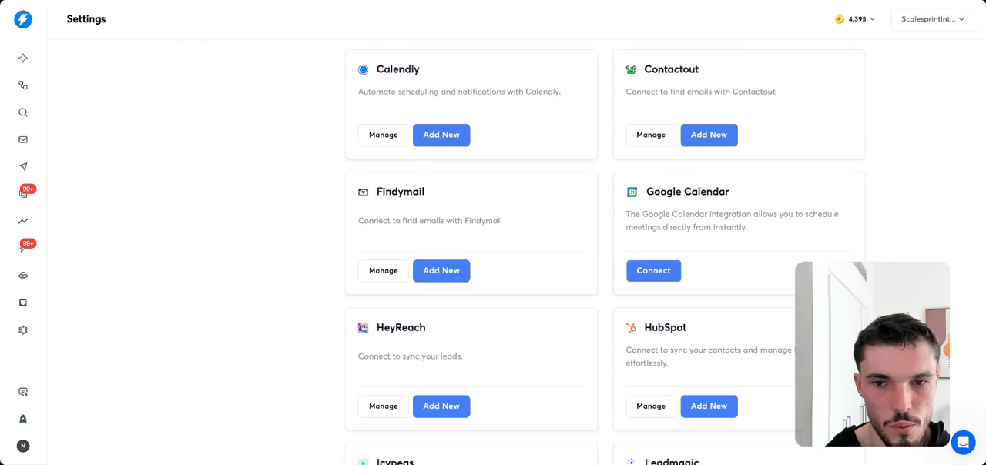
scroll(602, 140, down, 8)
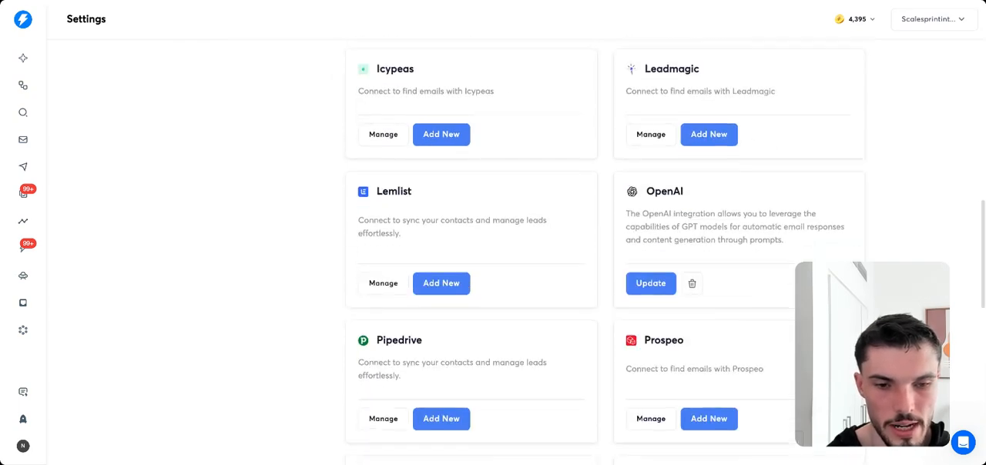
scroll(602, 141, up, 1)
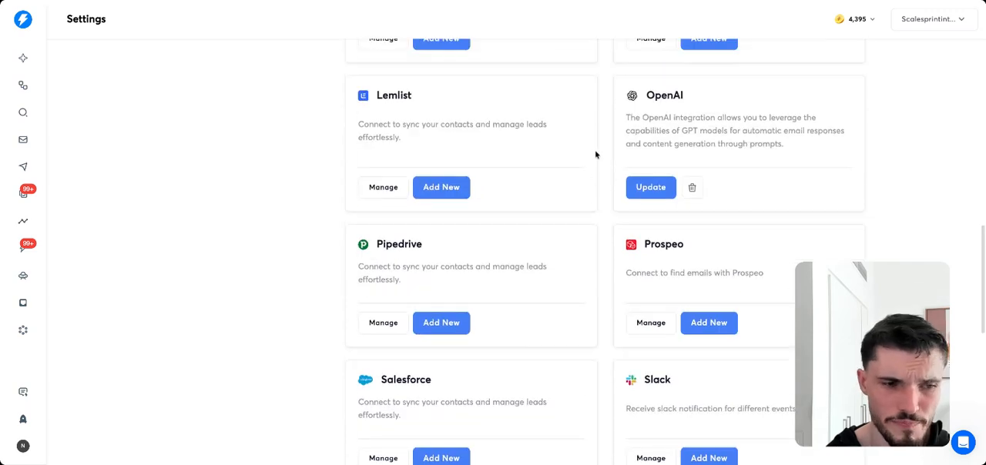
double_click(674, 241)
scroll(578, 243, up, 2)
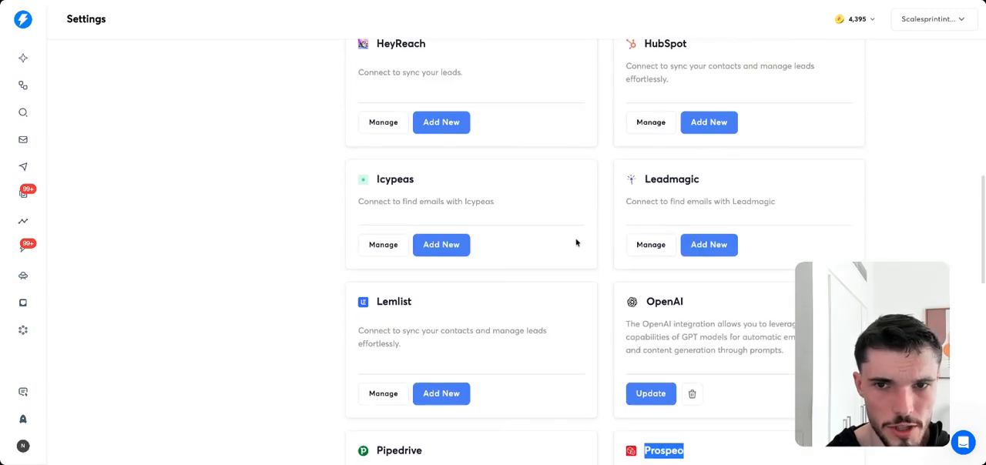
scroll(578, 244, down, 1)
scroll(605, 260, down, 6)
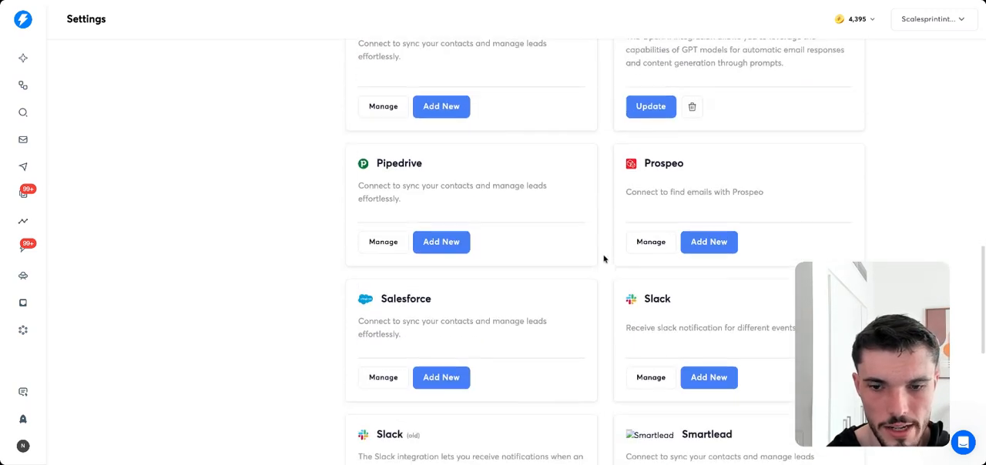
scroll(602, 257, down, 2)
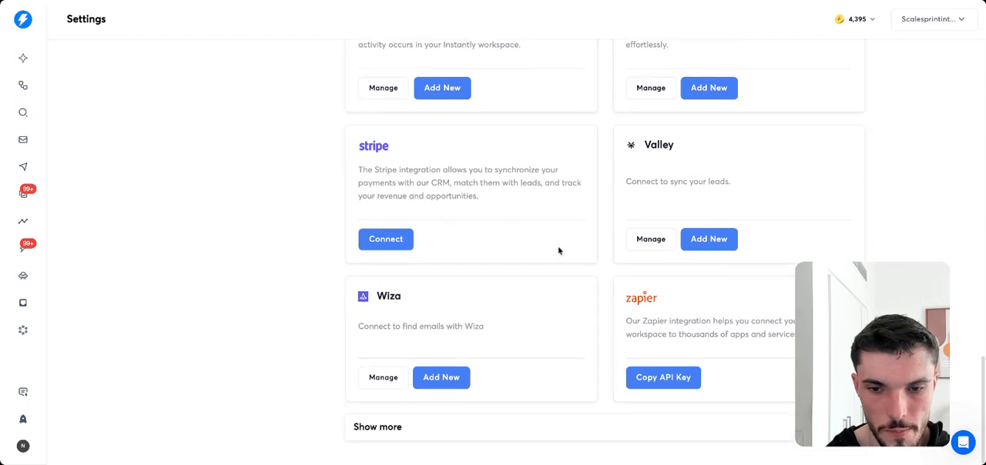
scroll(556, 248, up, 9)
scroll(560, 247, up, 7)
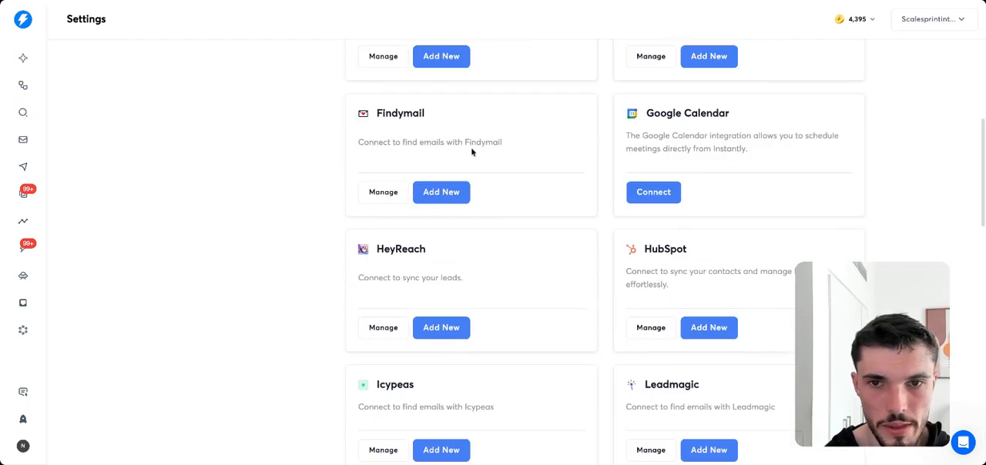
Examine the blocklist and its import options for CSV, manual entry and Google Sheets, leaving without importing anything.
click(465, 69)
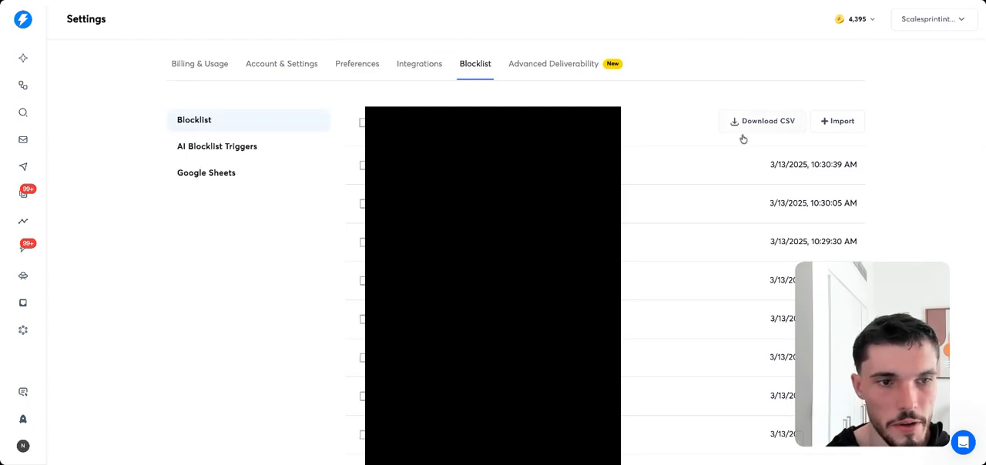
click(846, 127)
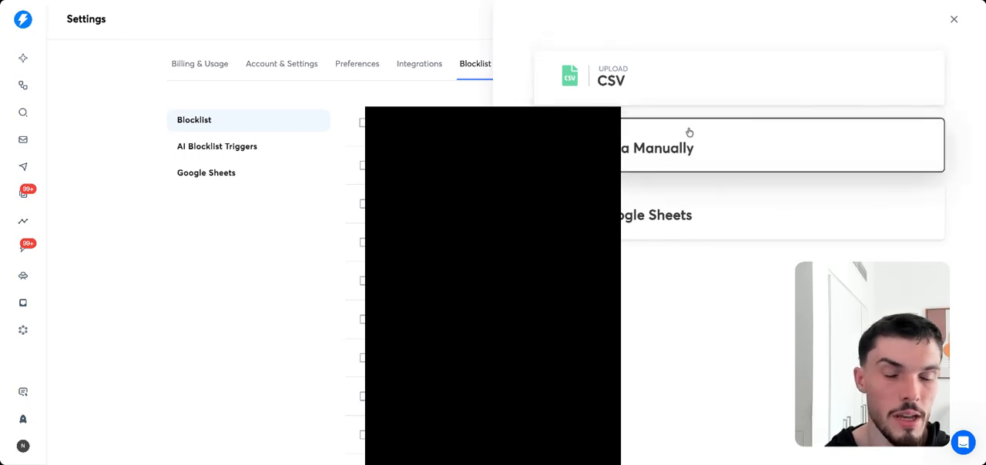
click(213, 264)
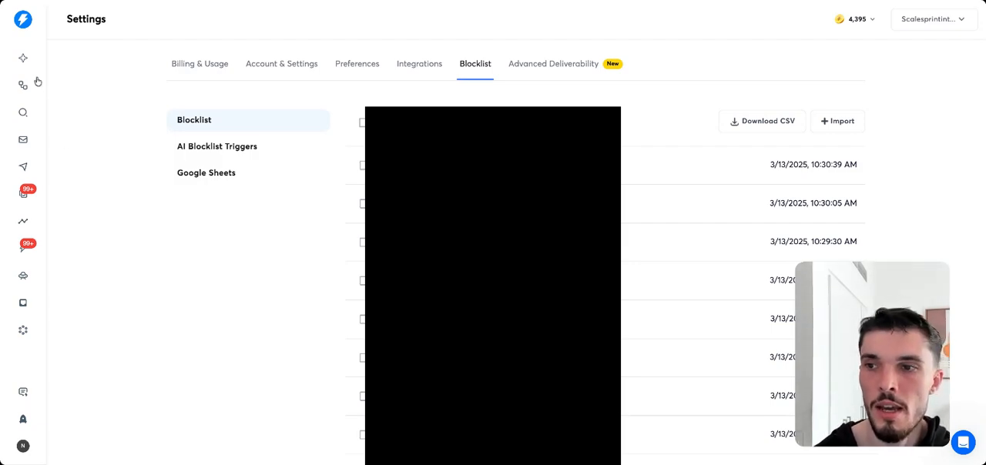
Open the list of email accounts.
click(25, 139)
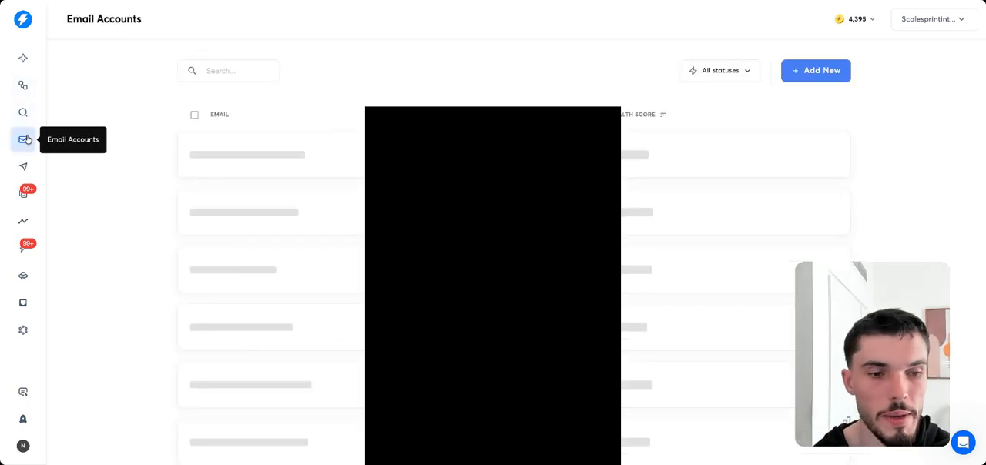